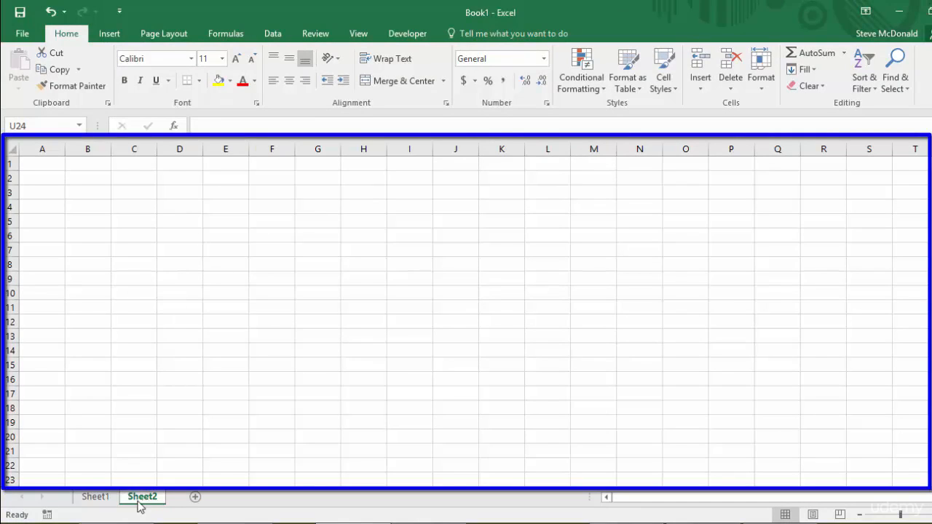
Switch back and forth between Sheet1 and Sheet2 to view both worksheets of the workbook.
left_click(88, 498)
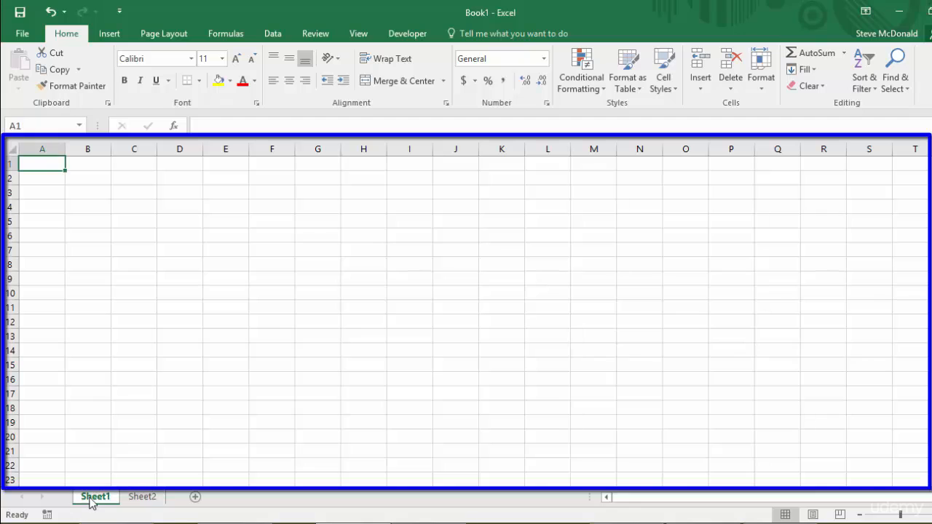
left_click(148, 500)
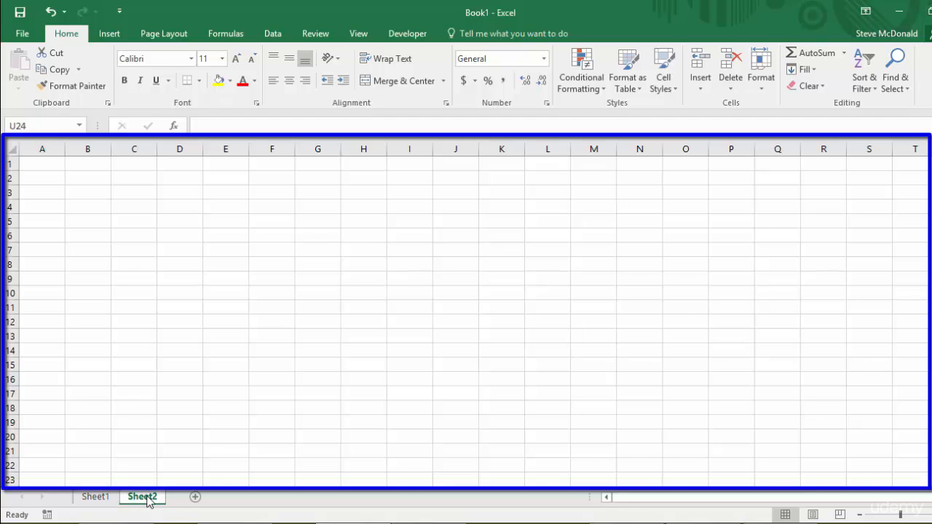
left_click(98, 499)
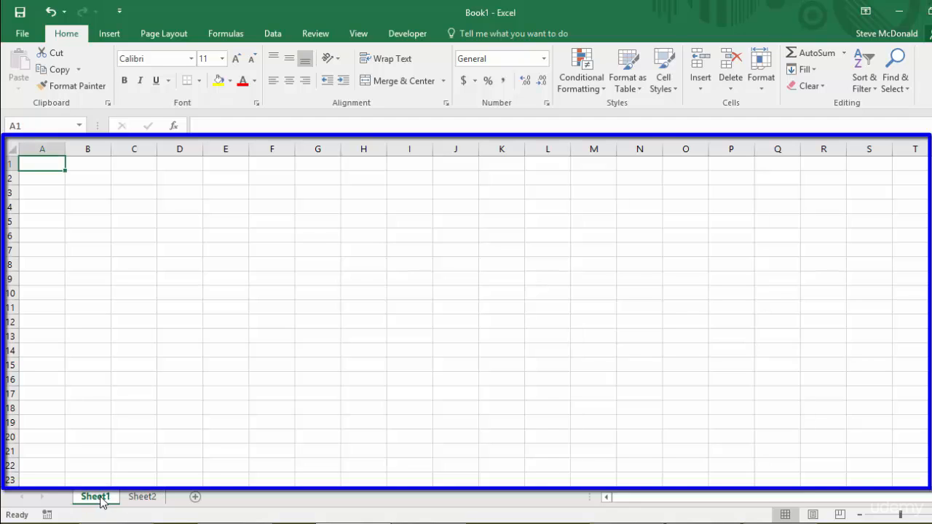
left_click(141, 498)
left_click(91, 499)
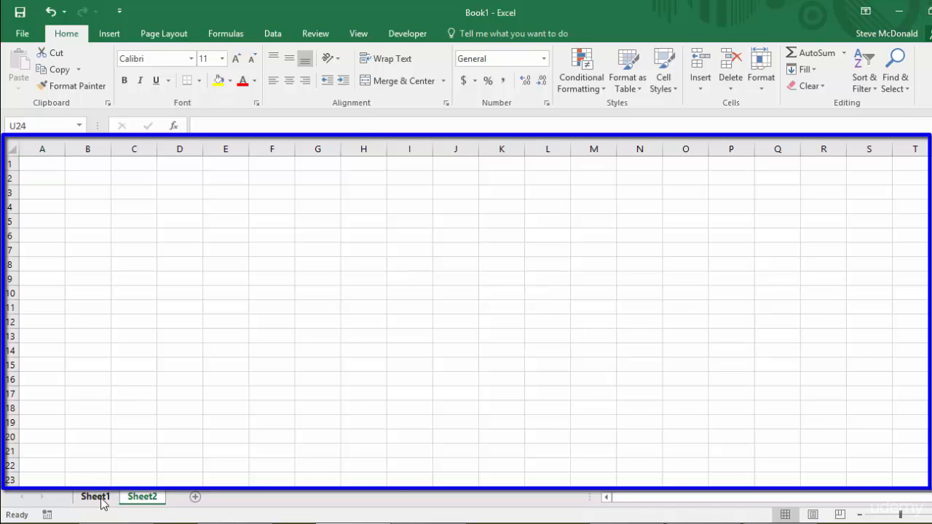
left_click(143, 499)
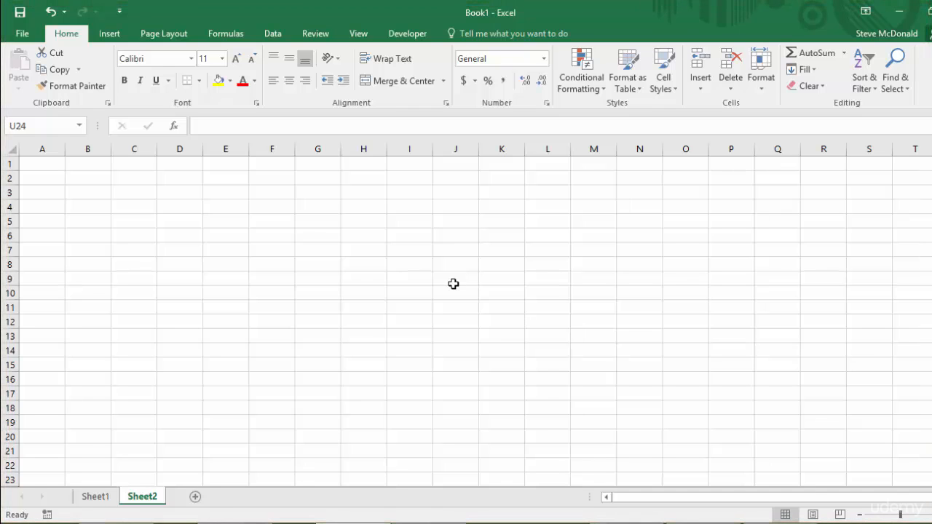
left_click(90, 497)
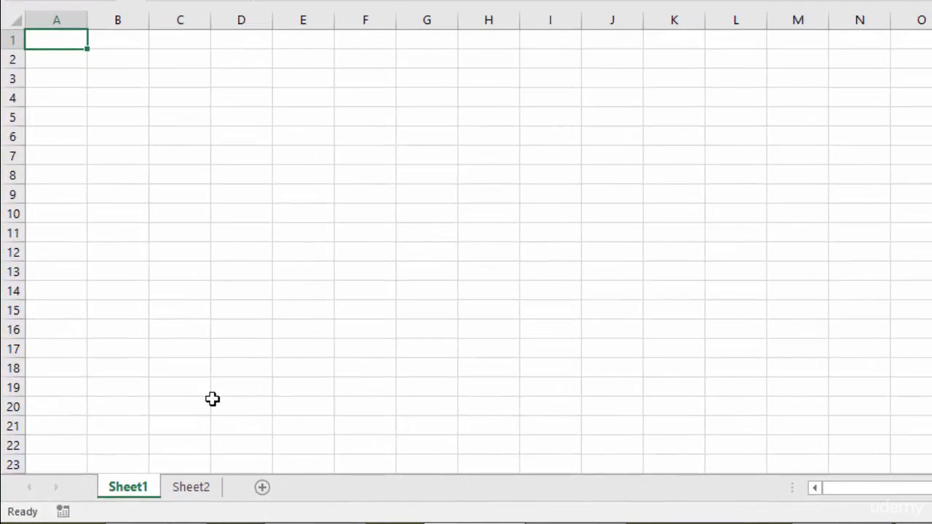
left_click(191, 488)
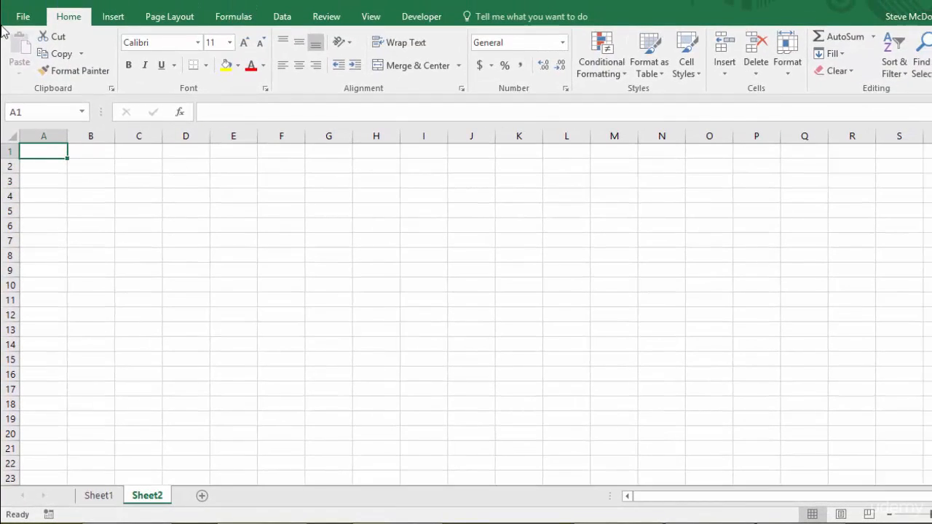
Create a new blank workbook and add two more worksheets after Sheet1.
left_click(22, 16)
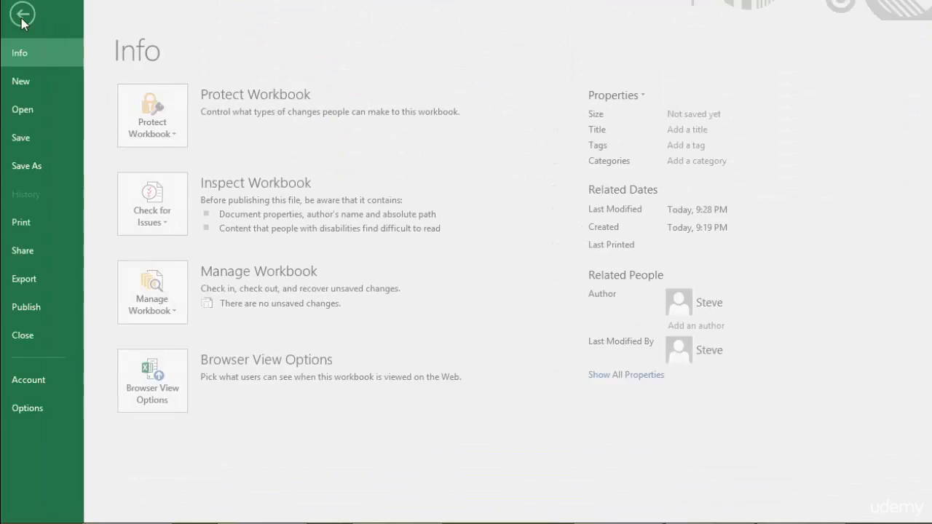
left_click(31, 86)
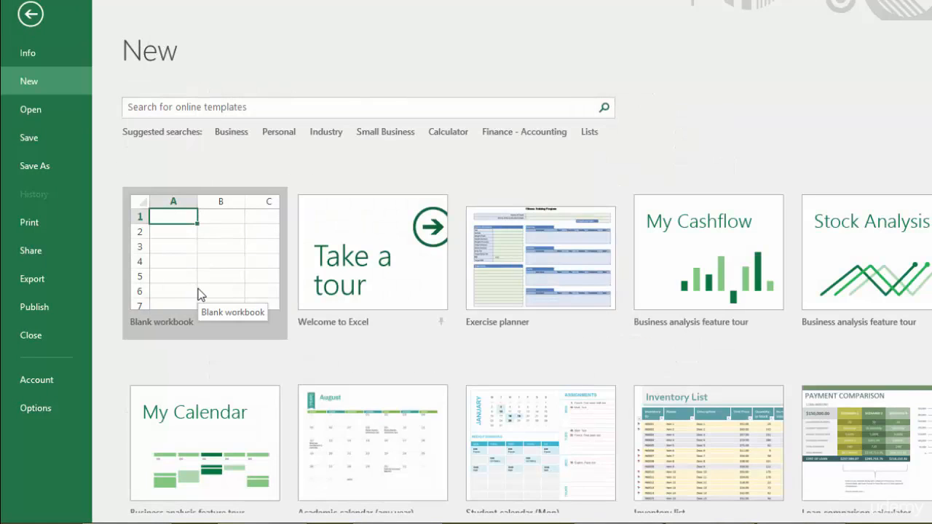
left_click(201, 294)
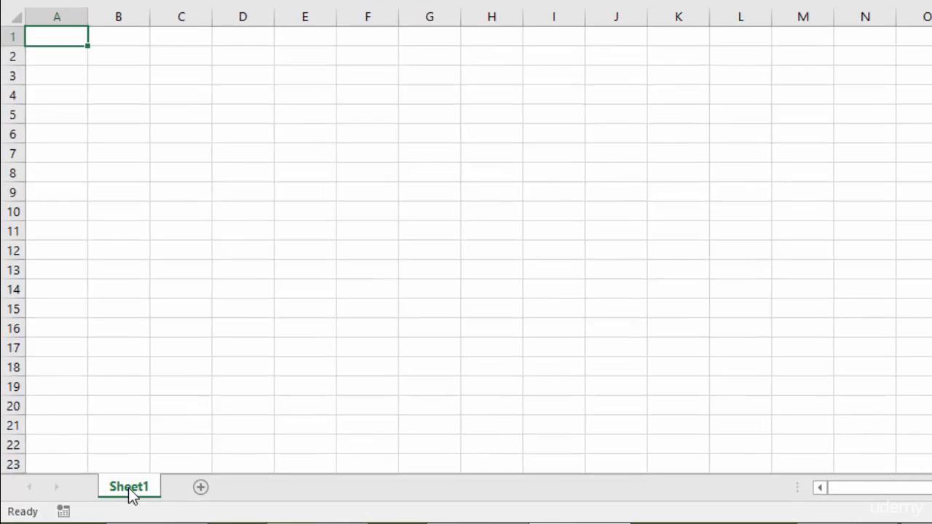
left_click(202, 488)
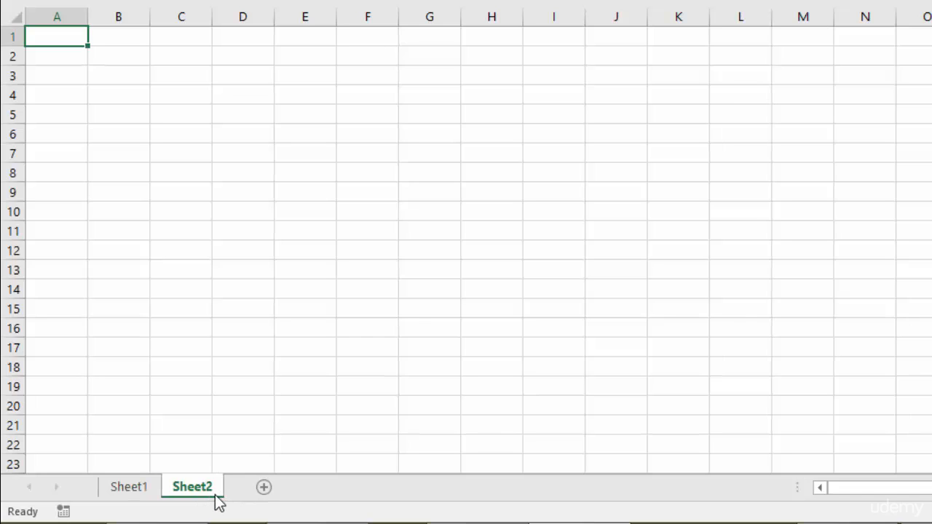
left_click(265, 493)
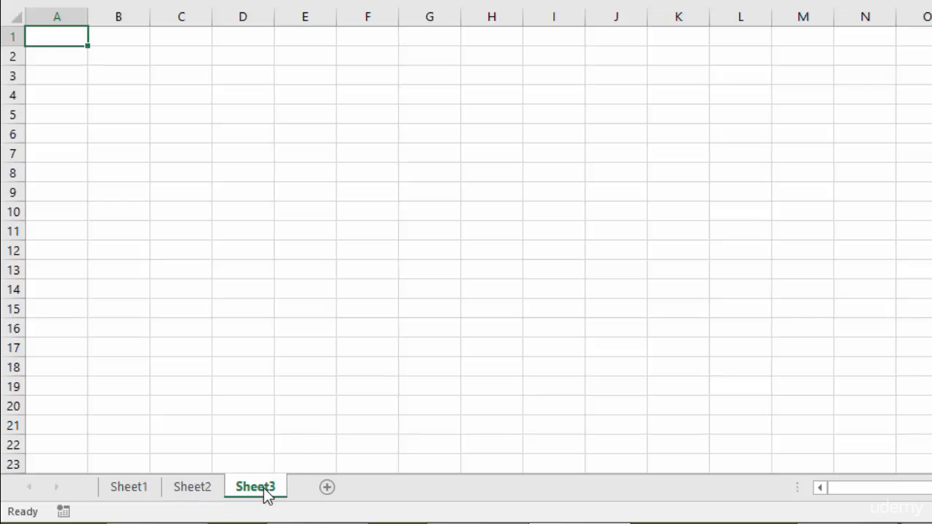
Enter Sunday in cell A1 of Sheet1, Monday in A1 of Sheet2 and Tuesday in A1 of Sheet3, and check each sheet.
left_click(196, 493)
left_click(130, 493)
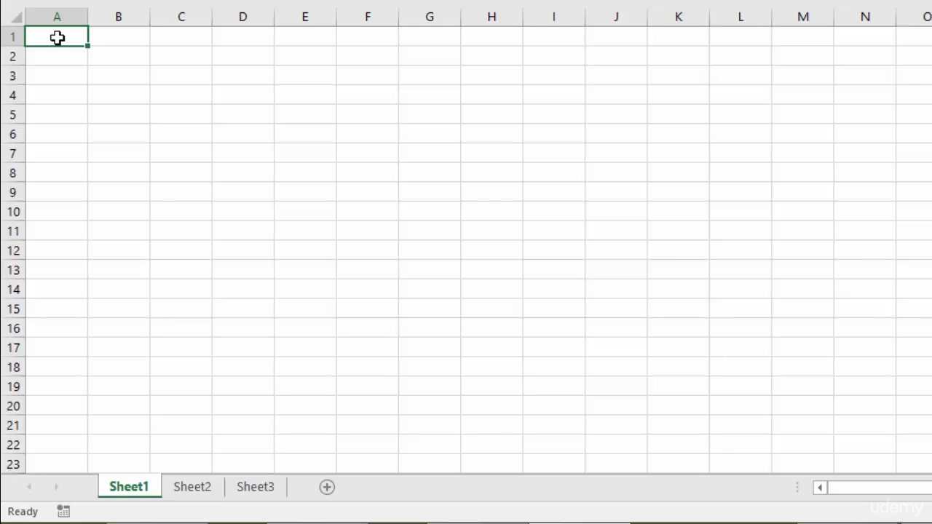
type("Sunday")
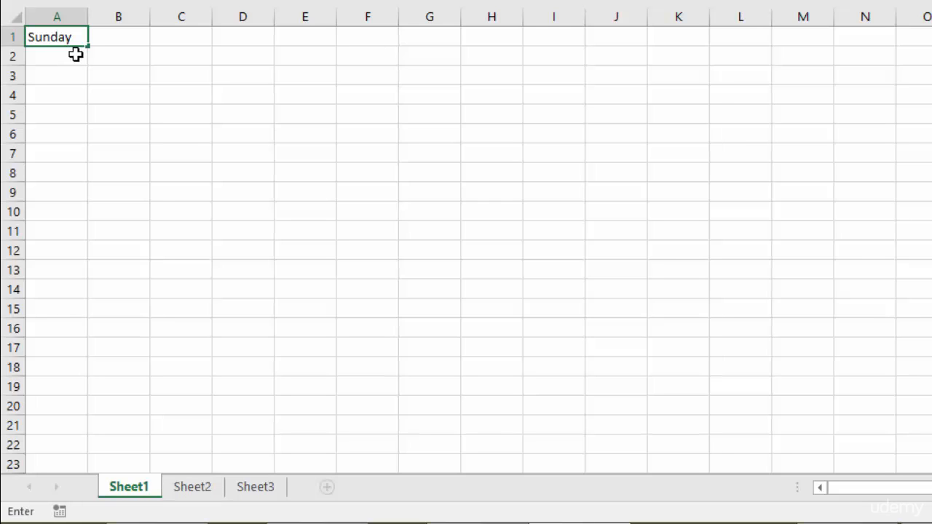
left_click(196, 491)
type("Monday")
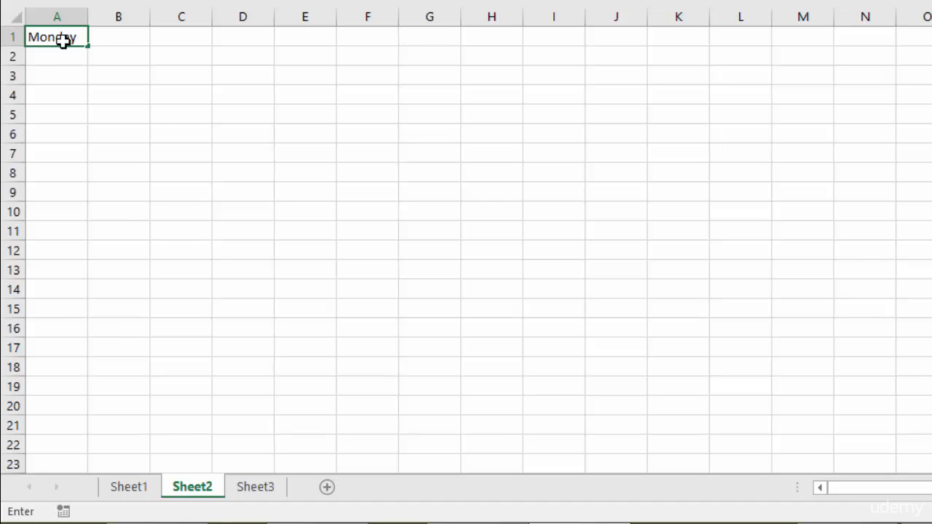
left_click(258, 490)
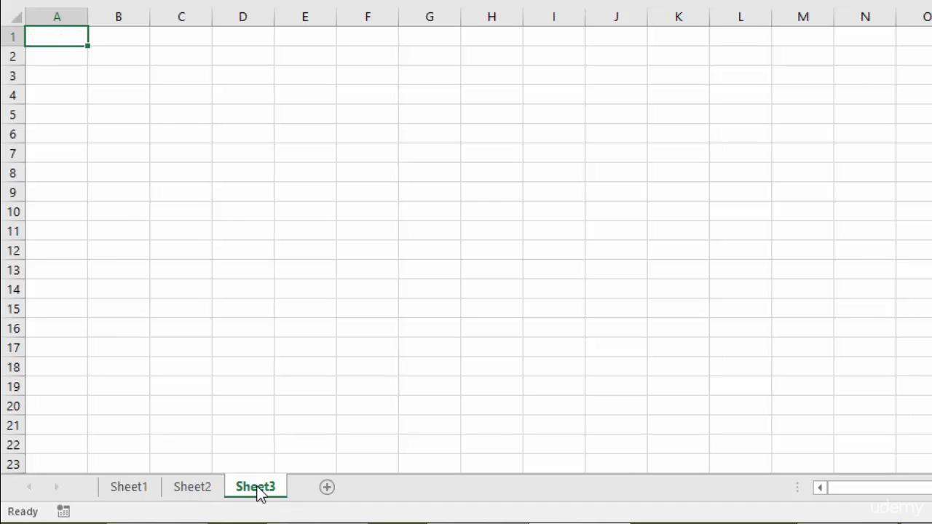
type("Tuesday")
left_click(134, 489)
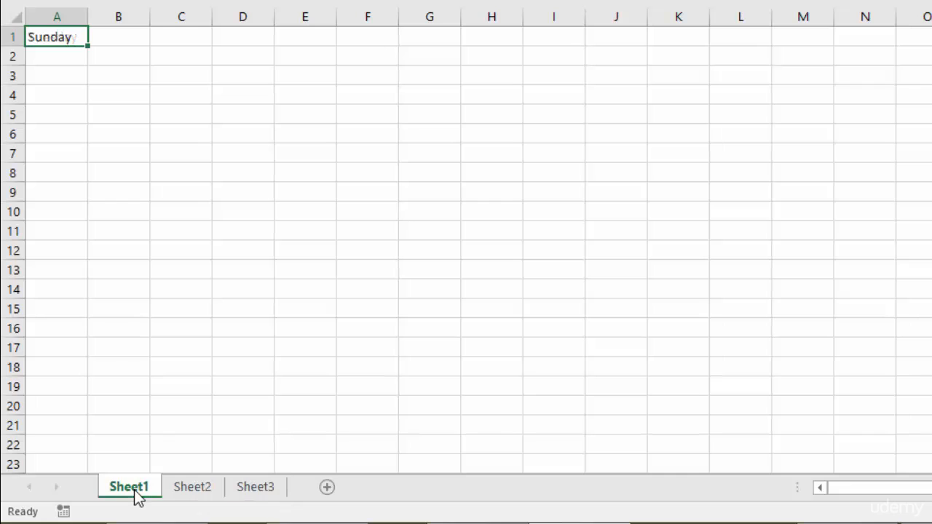
left_click(195, 492)
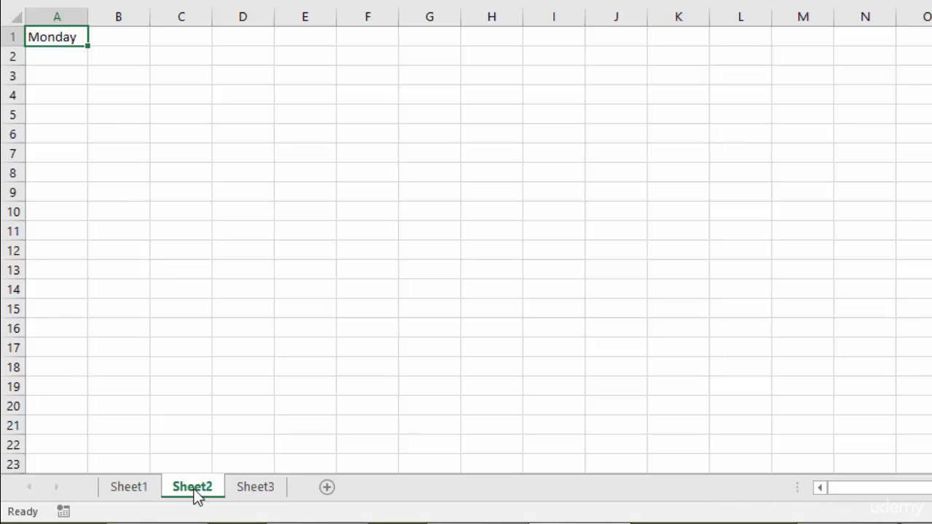
left_click(266, 493)
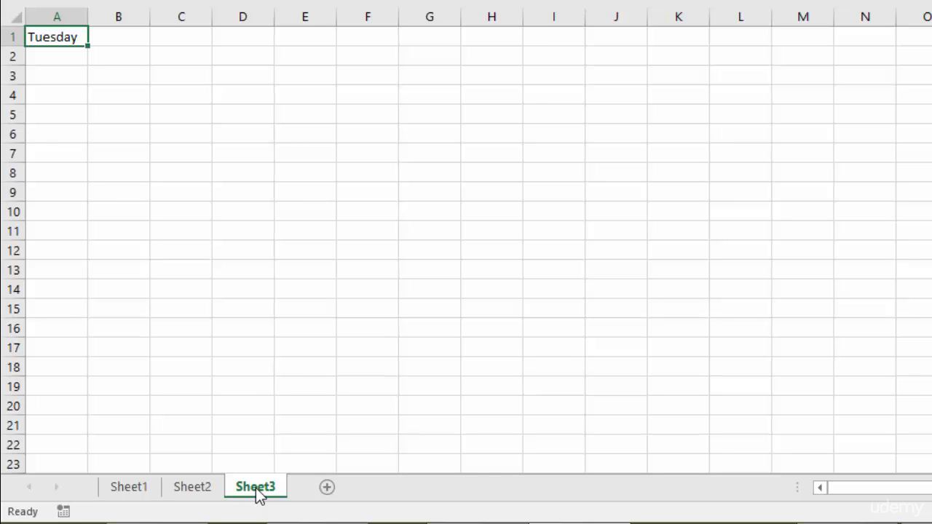
Delete the Sheet3 worksheet permanently from the workbook.
right_click(259, 494)
key("Escape")
right_click(270, 488)
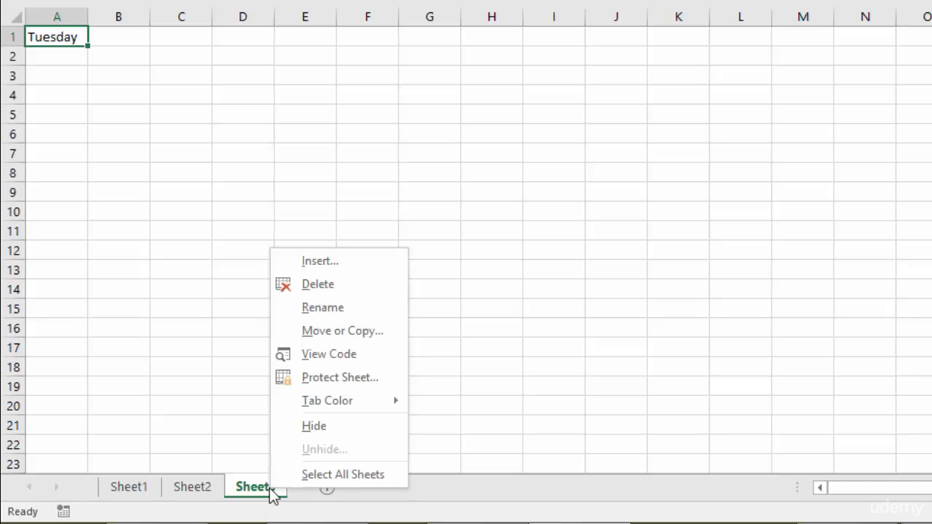
left_click(326, 285)
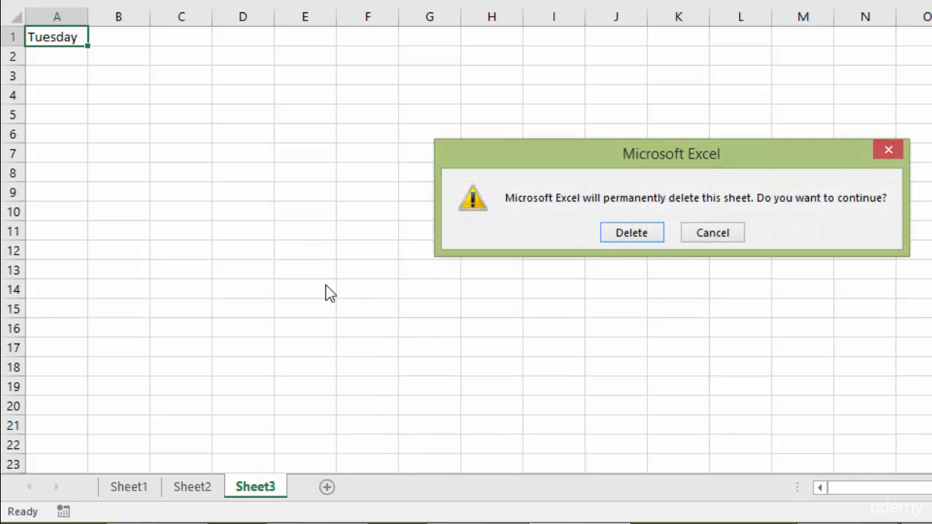
left_click(632, 233)
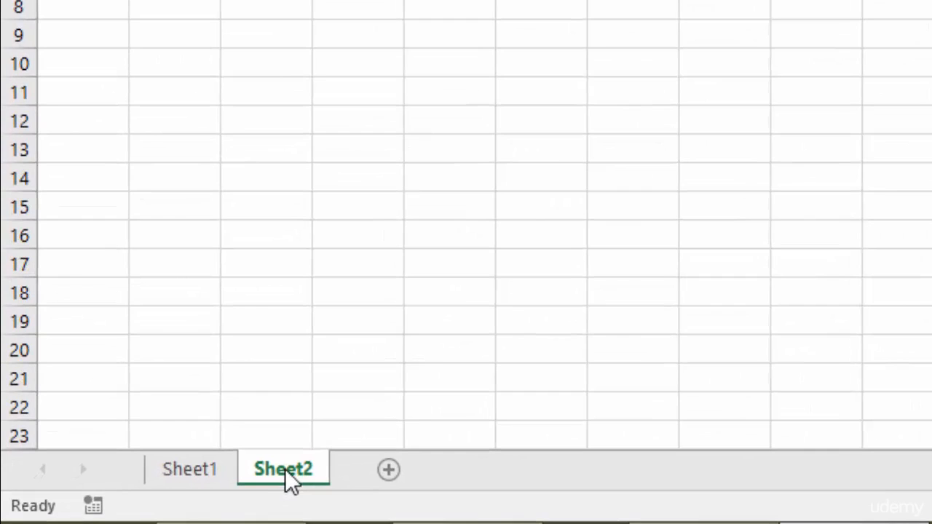
Duplicate Sheet2, placing the copy directly after it, and compare the contents of all worksheets.
left_click_drag(286, 471, 365, 474)
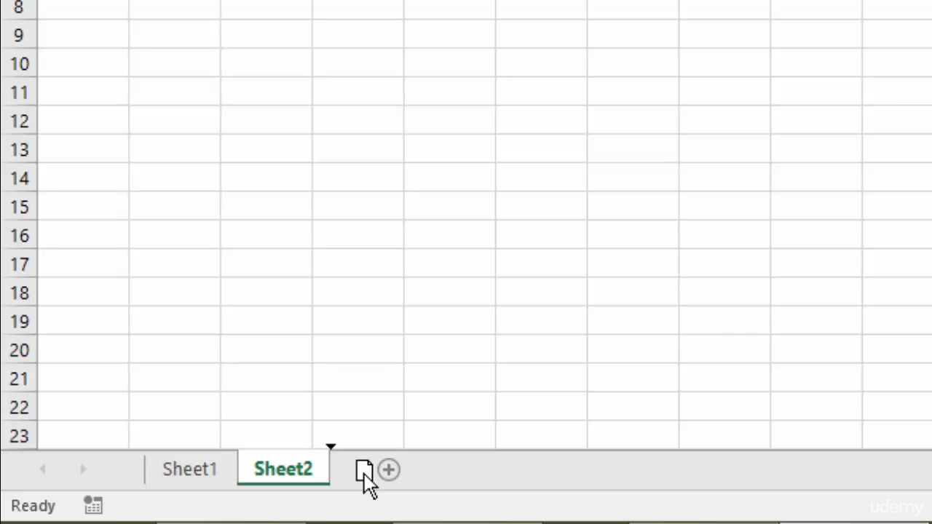
left_click_drag(363, 476, 365, 482)
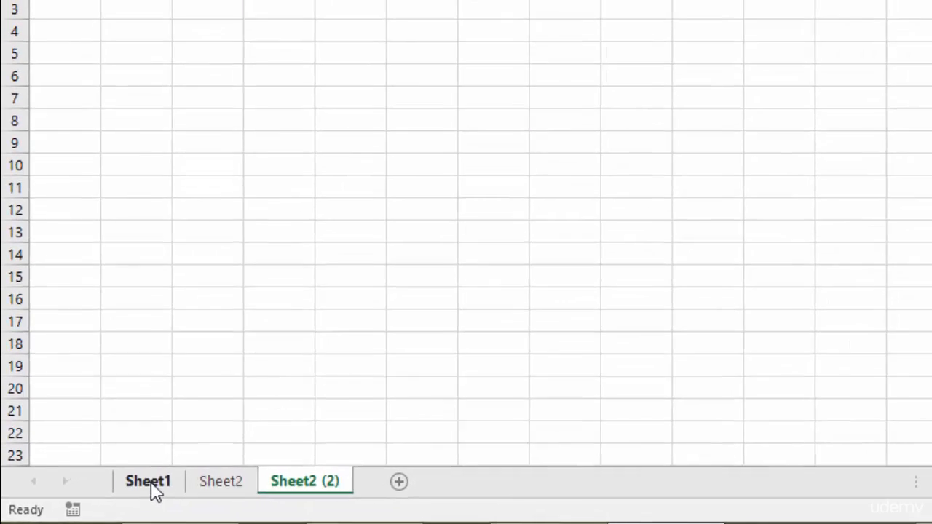
left_click(130, 488)
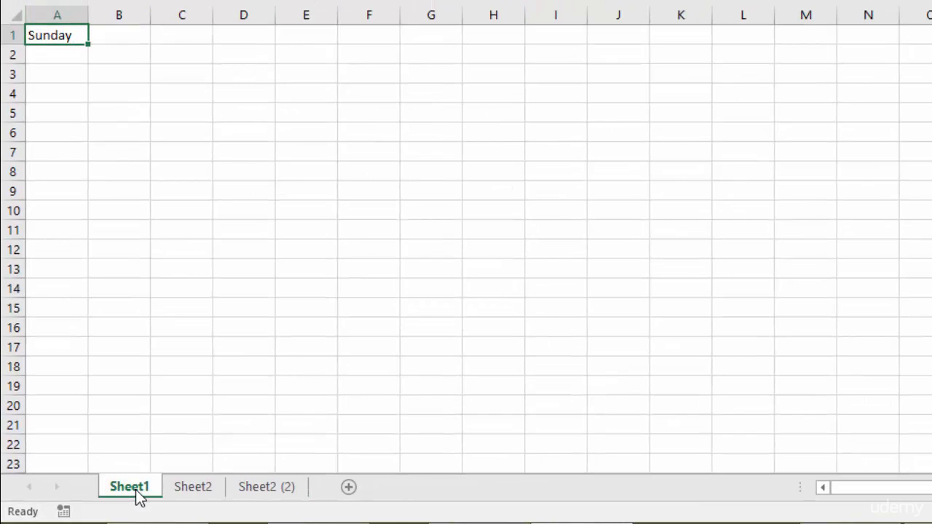
left_click(201, 492)
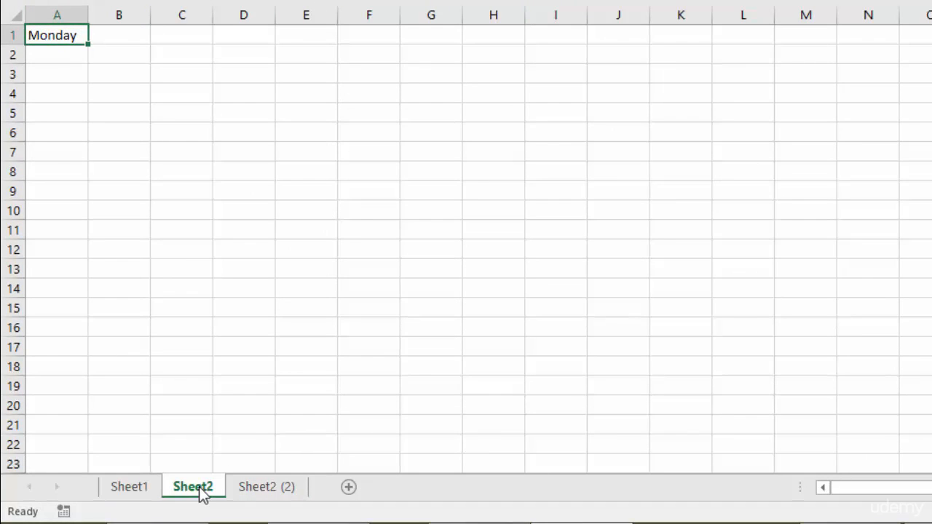
left_click(271, 495)
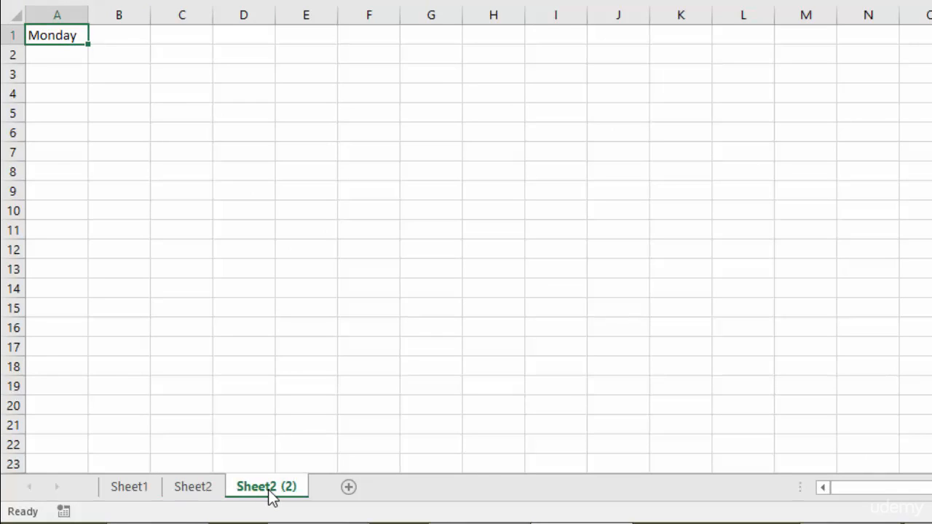
Extend the text in cell A1 of the Sheet2 copy to read "Monday Afternoon".
right_click(277, 496)
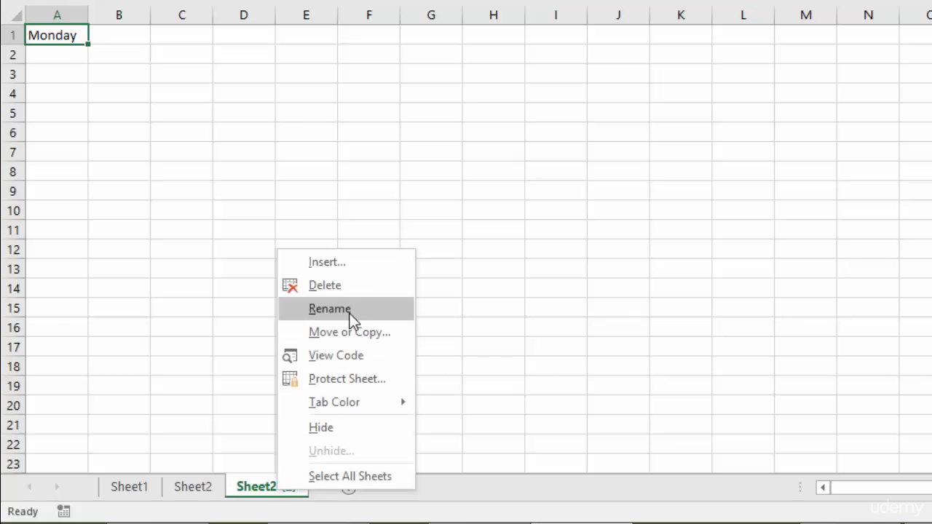
left_click(202, 239)
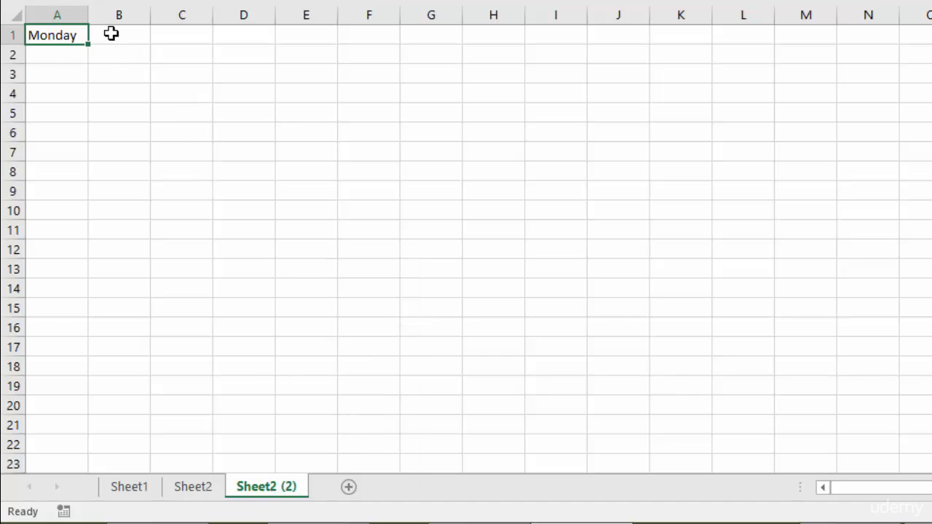
double_click(79, 34)
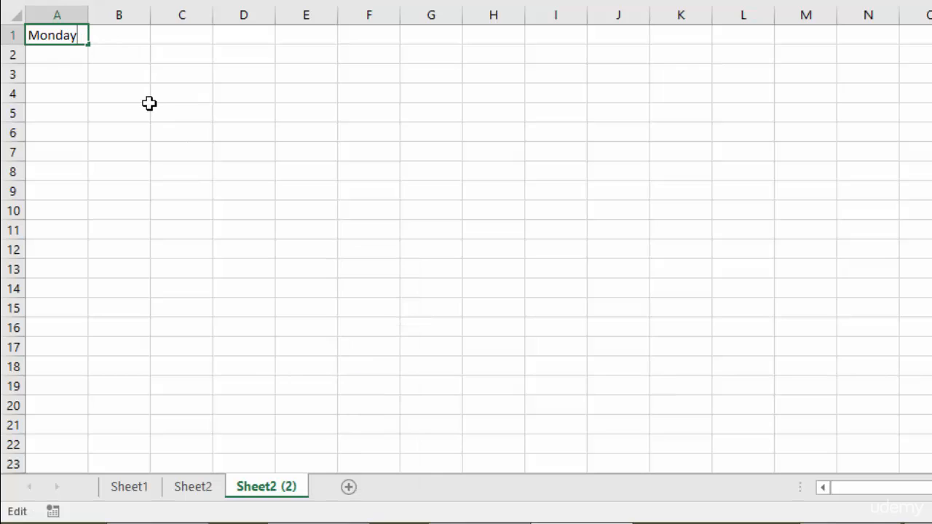
type("Afternoon")
key("Return")
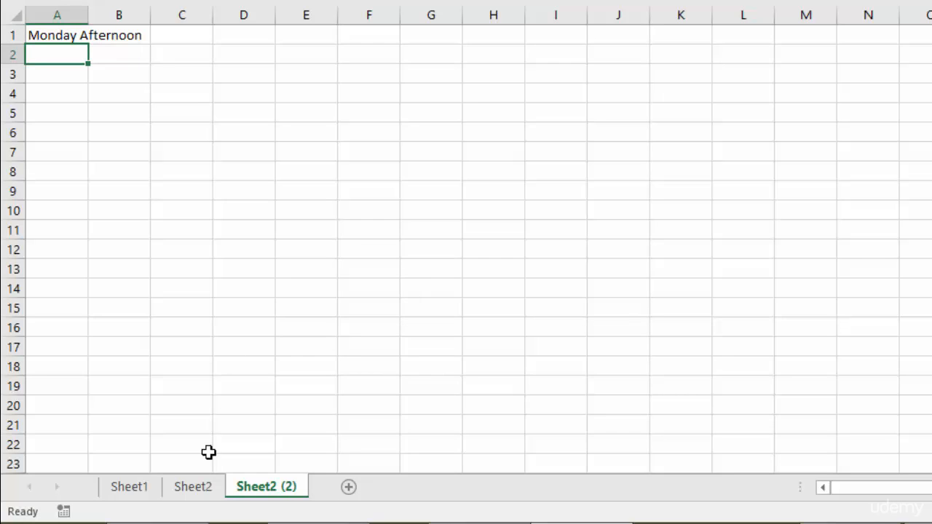
Extend the text in cell A1 of the original Sheet2 to read "Monday Morning", and check all three worksheets.
left_click(198, 490)
double_click(78, 35)
type("Morning")
key("Return")
left_click(128, 490)
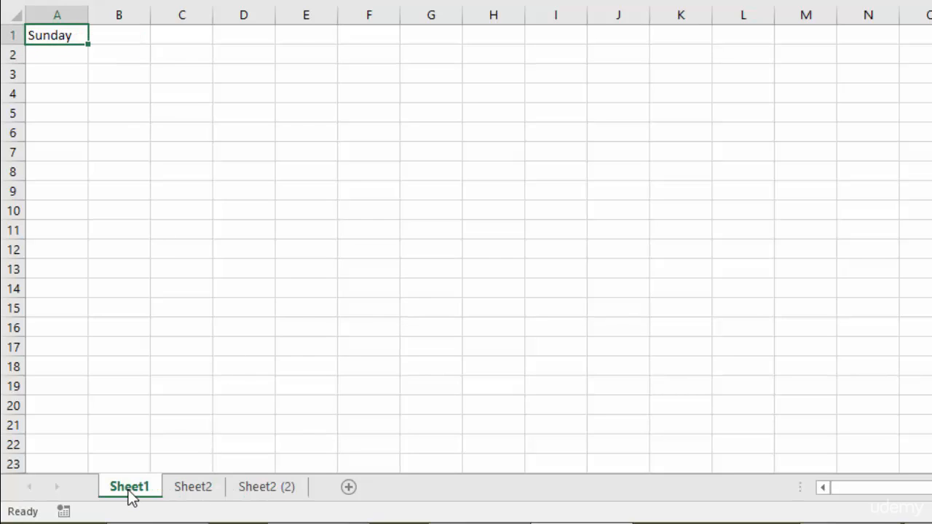
left_click(207, 487)
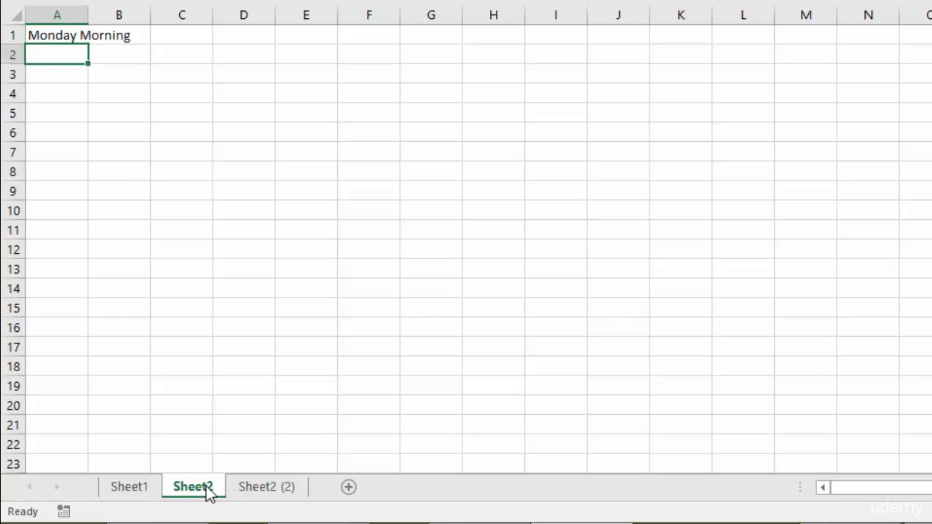
left_click(277, 496)
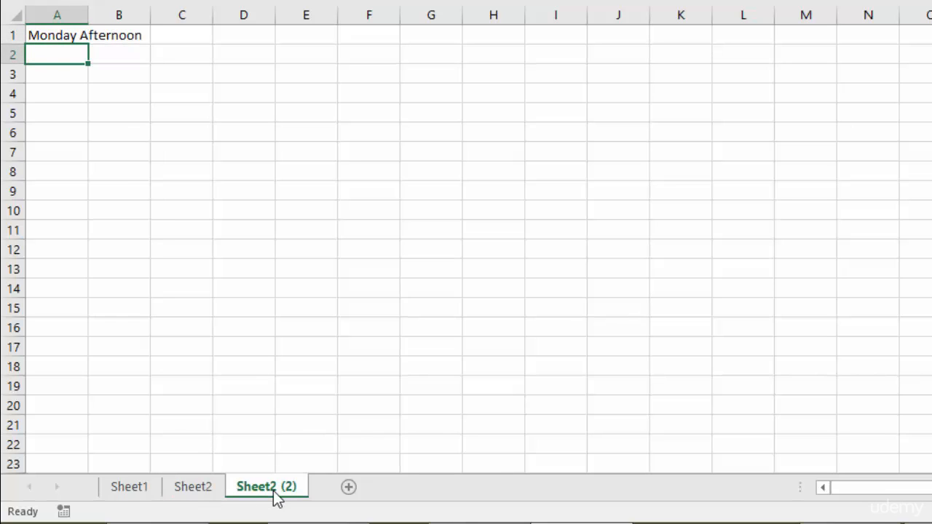
left_click(130, 488)
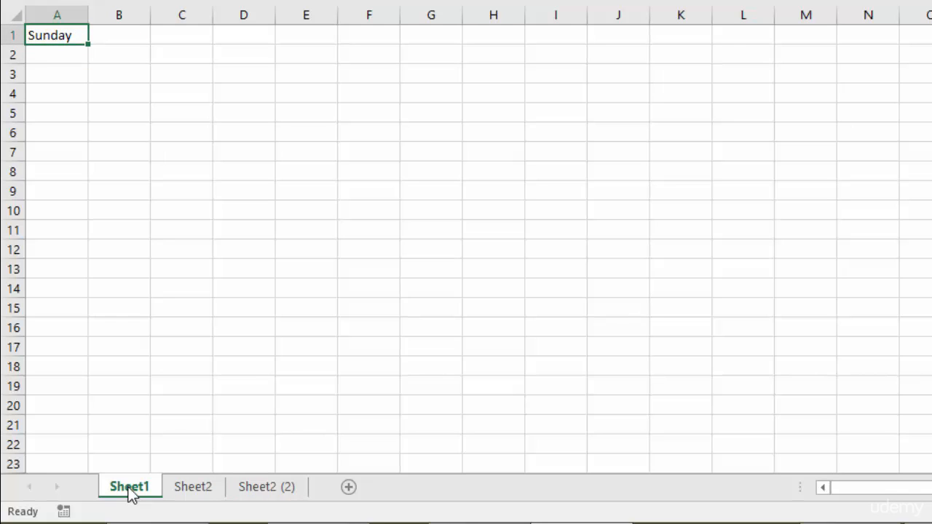
Rename the Sheet1 worksheet as "Sunday".
right_click(131, 494)
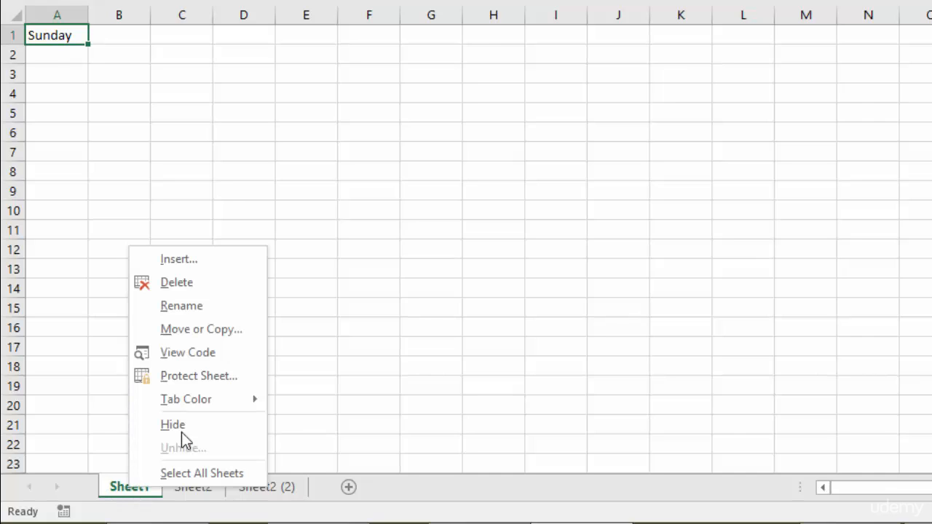
left_click(181, 306)
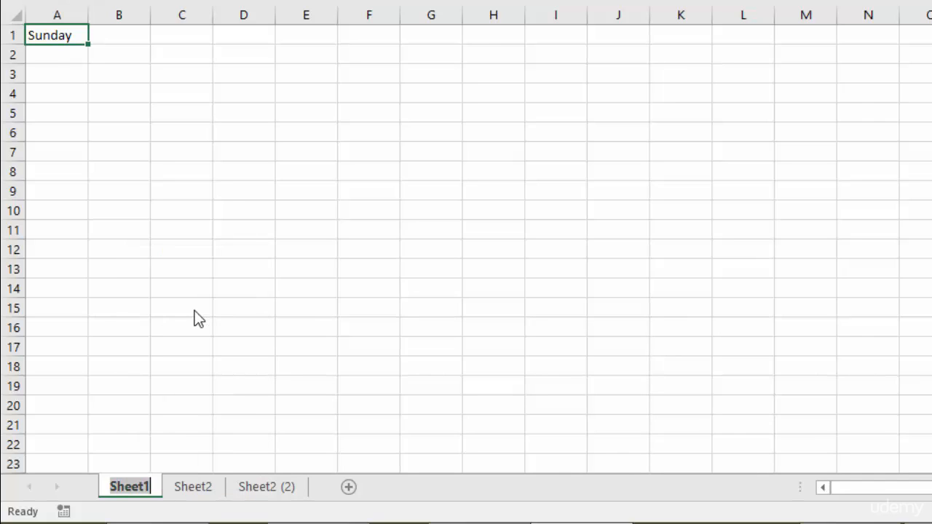
type("Sunday")
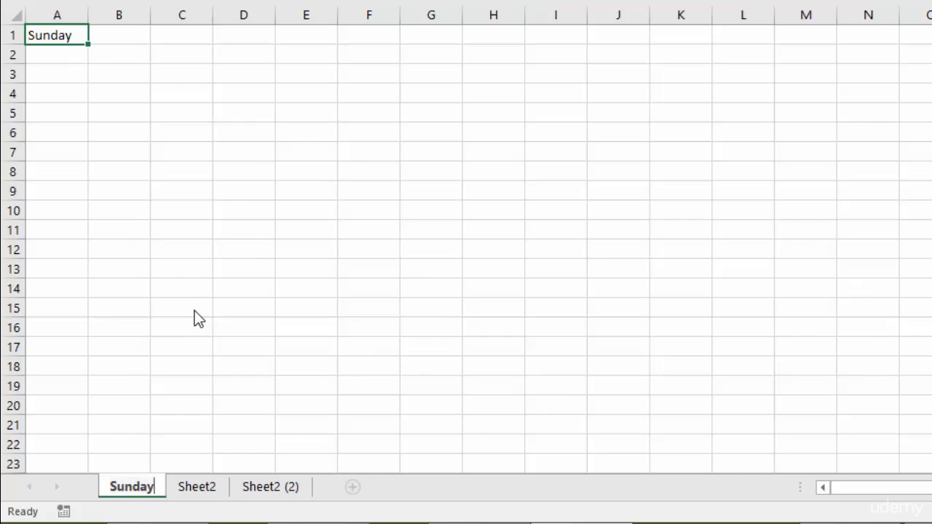
key("Return")
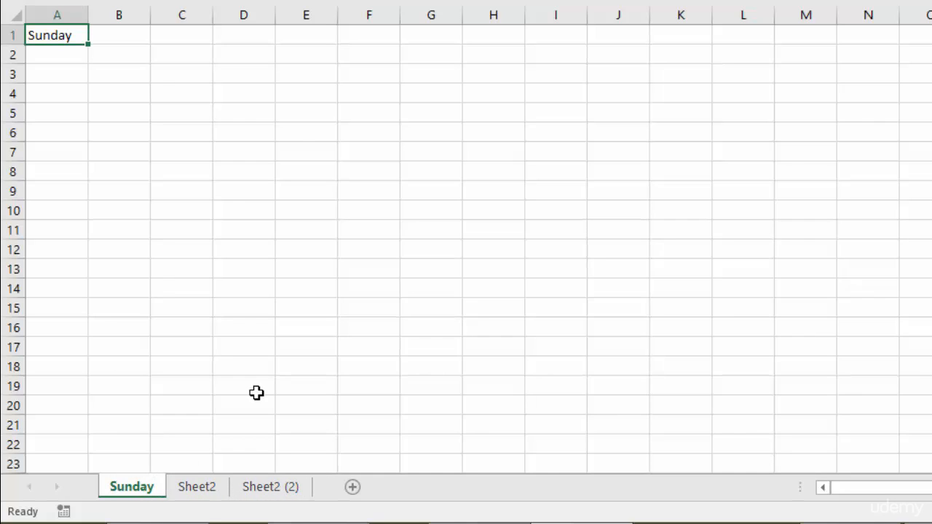
Rename the Sheet2 worksheet as "Monday Morning".
double_click(201, 488)
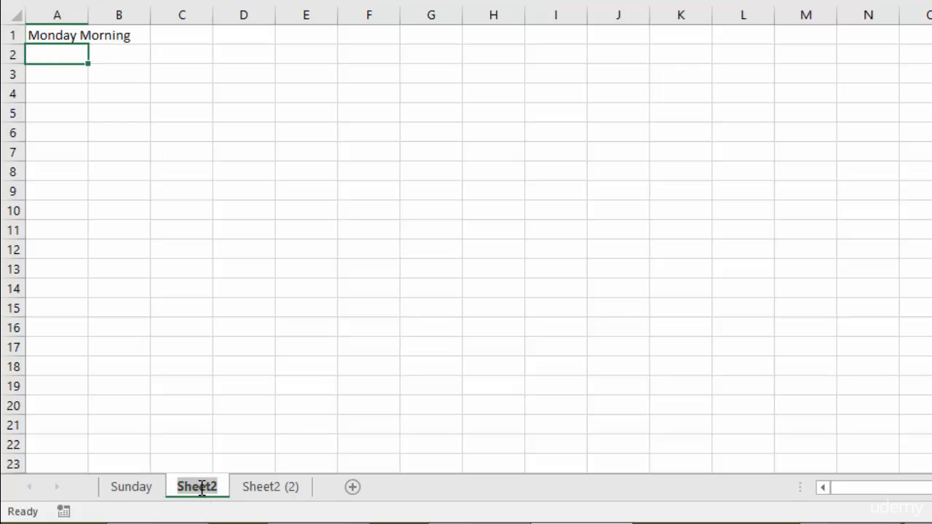
type("Monday Mo")
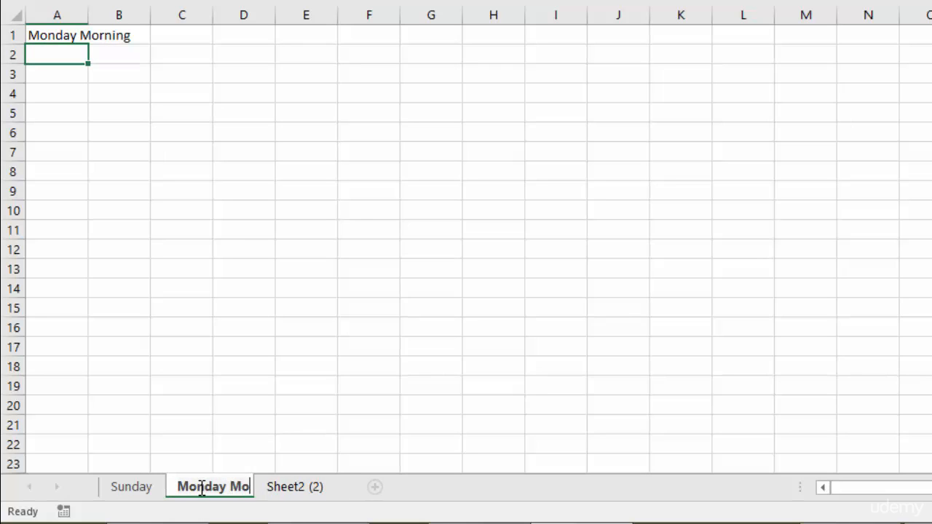
type("rning")
key("Return")
Rename the Sheet2 (2) worksheet as "Monday Afternoon".
double_click(334, 486)
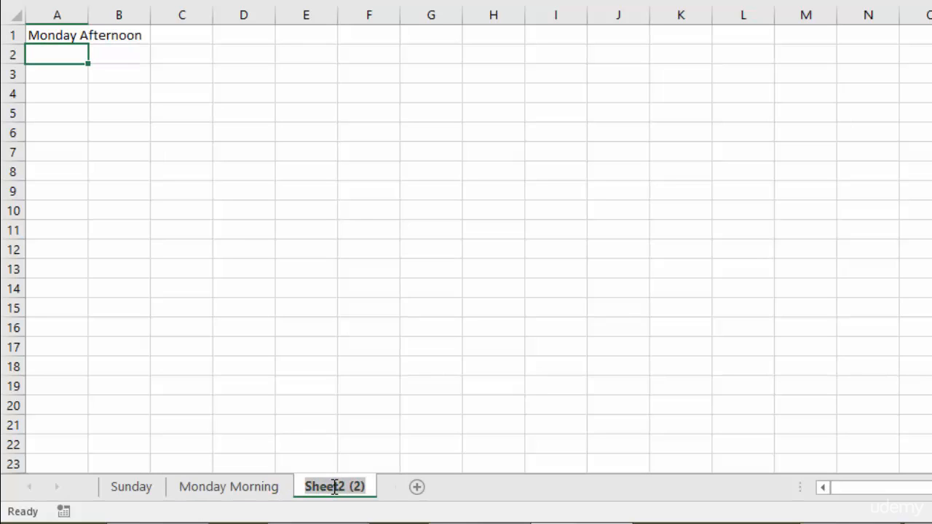
type("Monda")
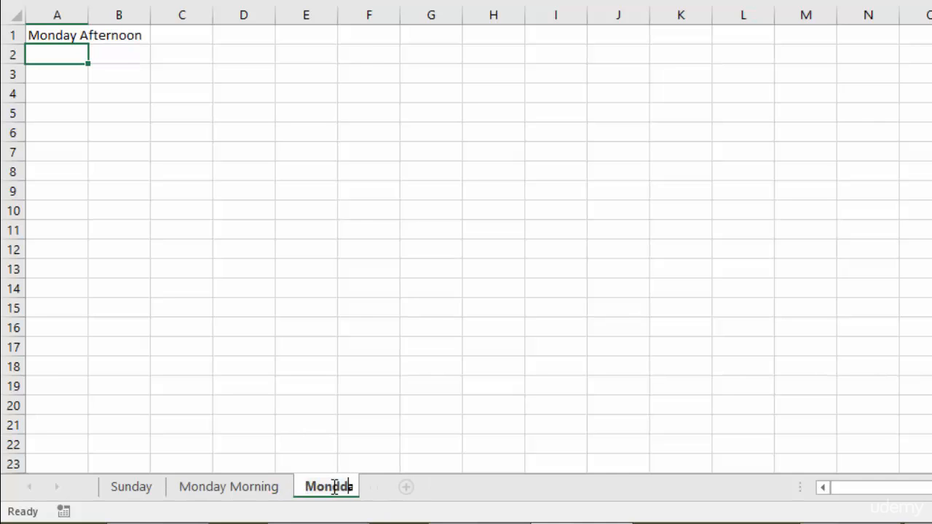
type("y After")
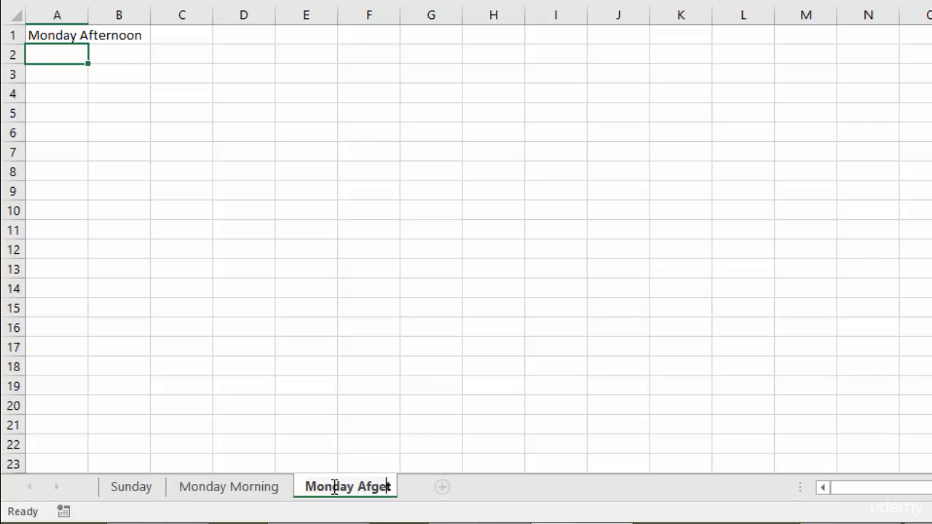
type("noon")
key("Return")
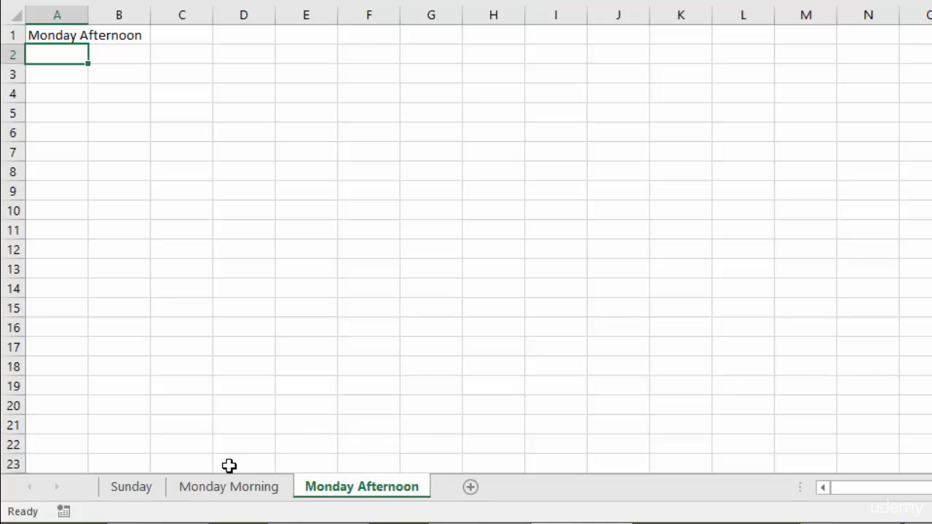
Give the Sunday worksheet's tab a light gold theme color.
left_click(130, 491)
right_click(130, 491)
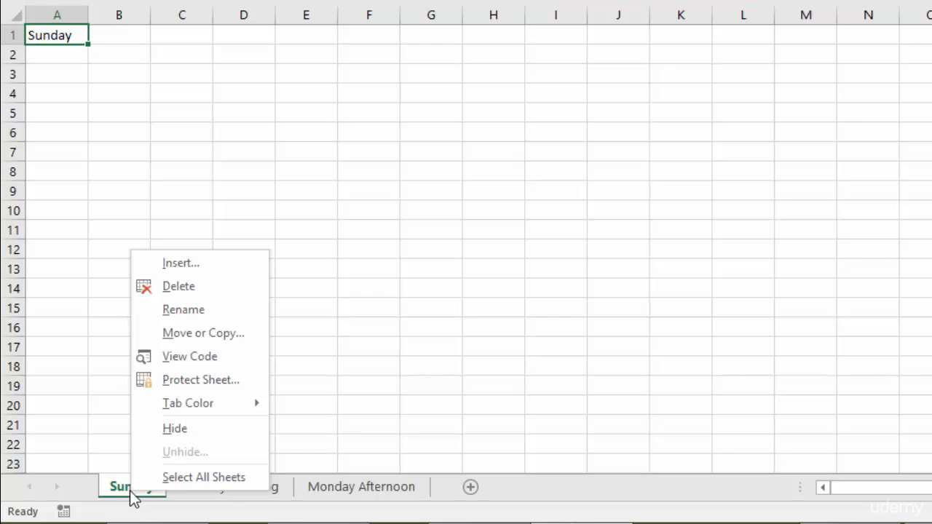
mouse_move(194, 405)
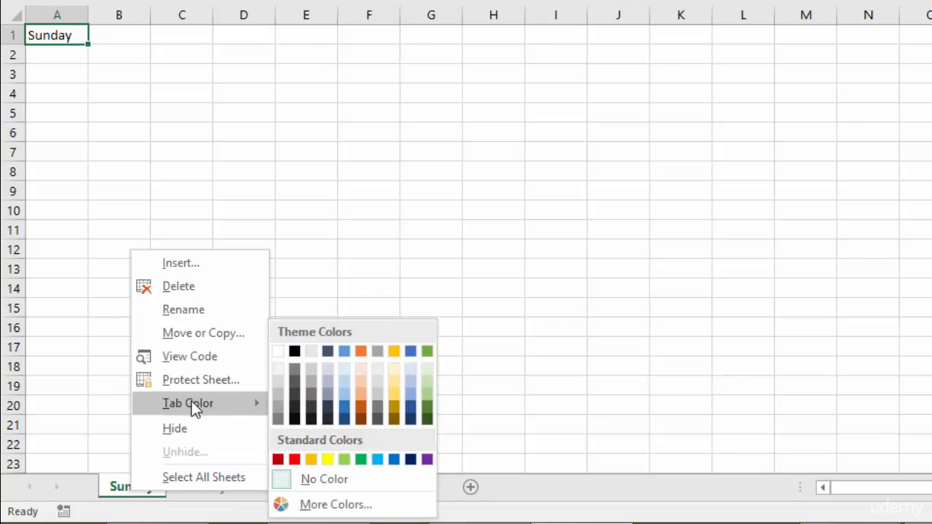
left_click(398, 396)
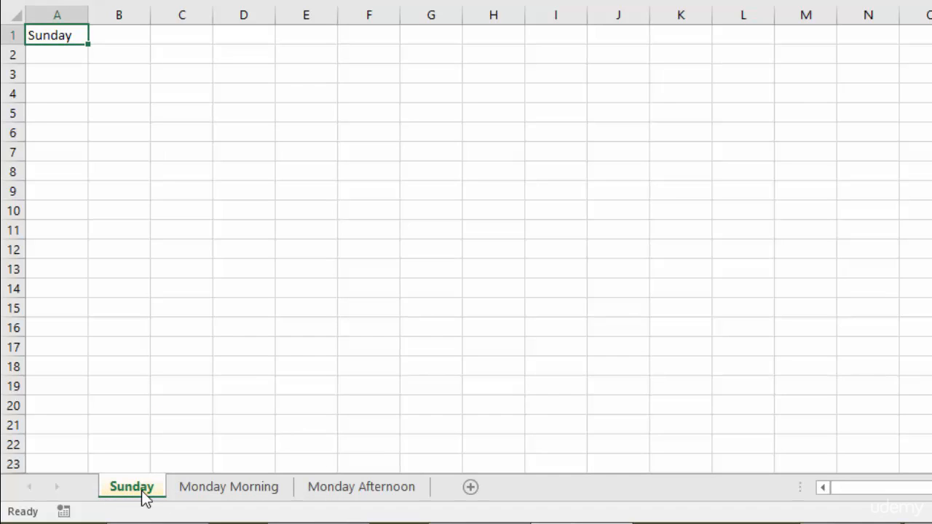
Give the Monday Morning worksheet's tab a very dark gray theme color.
left_click(226, 489)
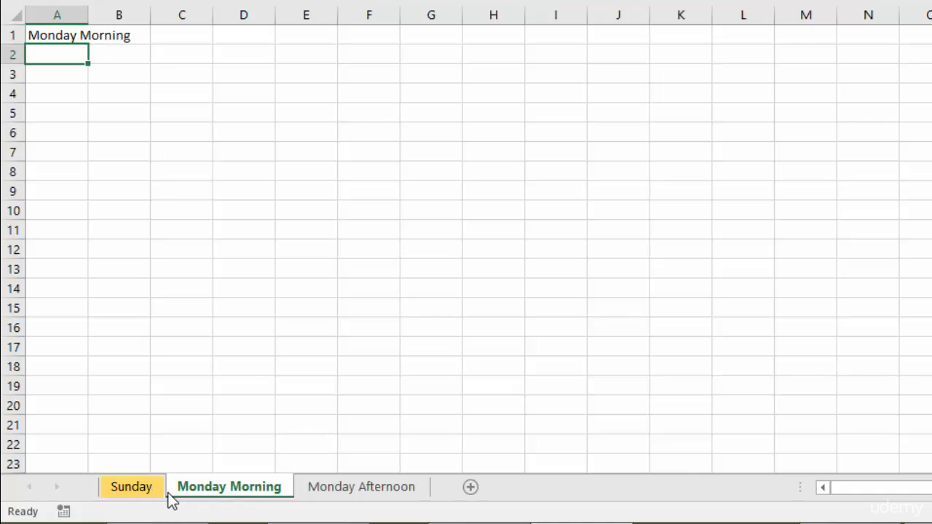
right_click(248, 486)
mouse_move(315, 399)
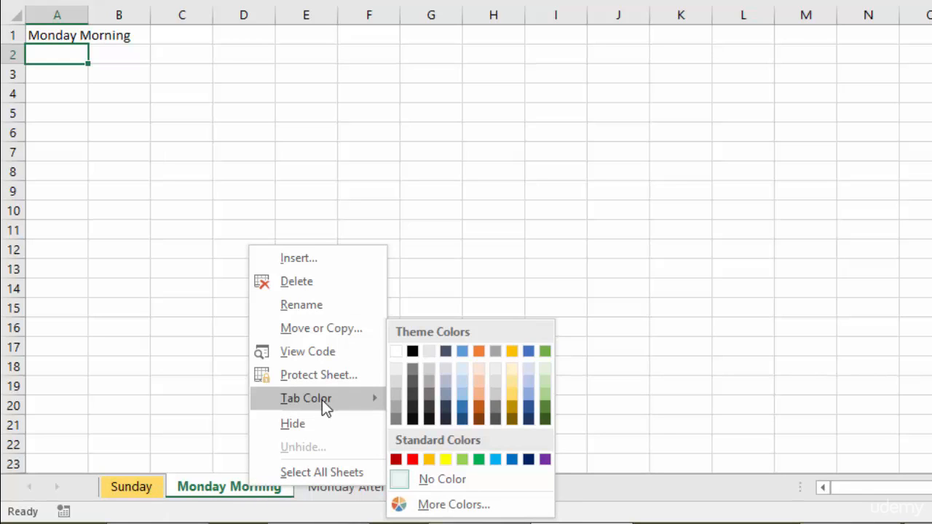
left_click(430, 410)
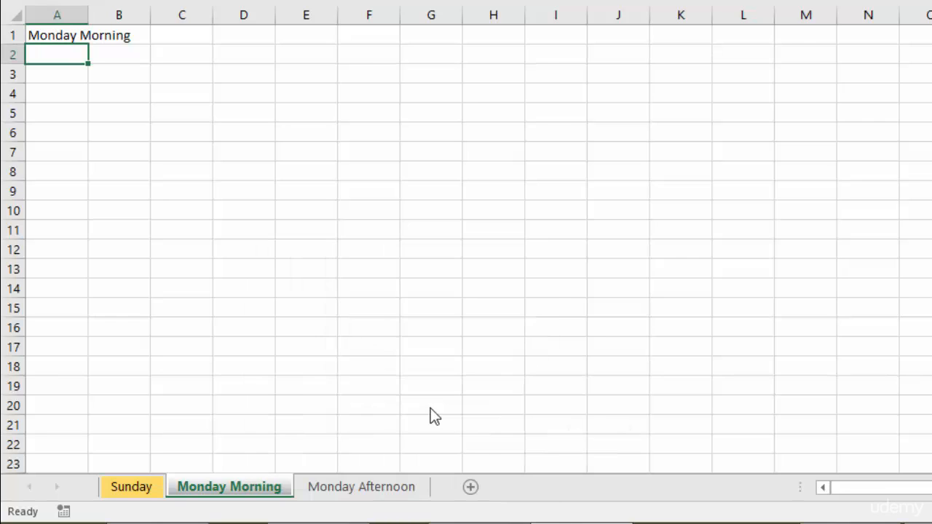
Give the Monday Afternoon worksheet's tab a dark blue theme color and view it from another sheet.
left_click(354, 490)
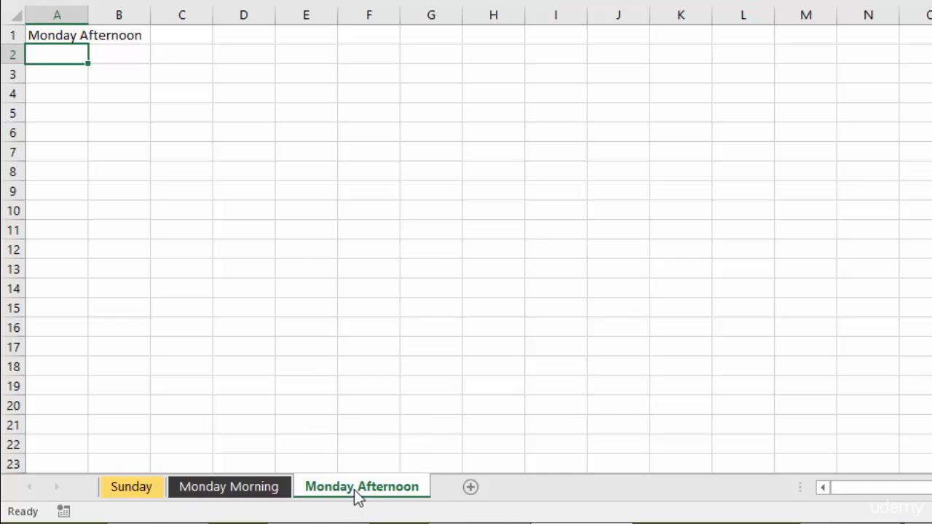
right_click(355, 489)
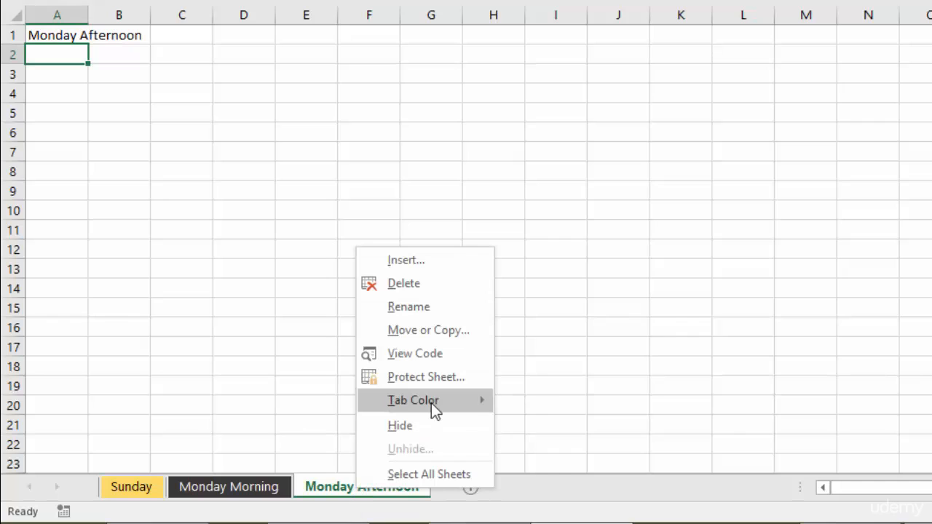
mouse_move(432, 410)
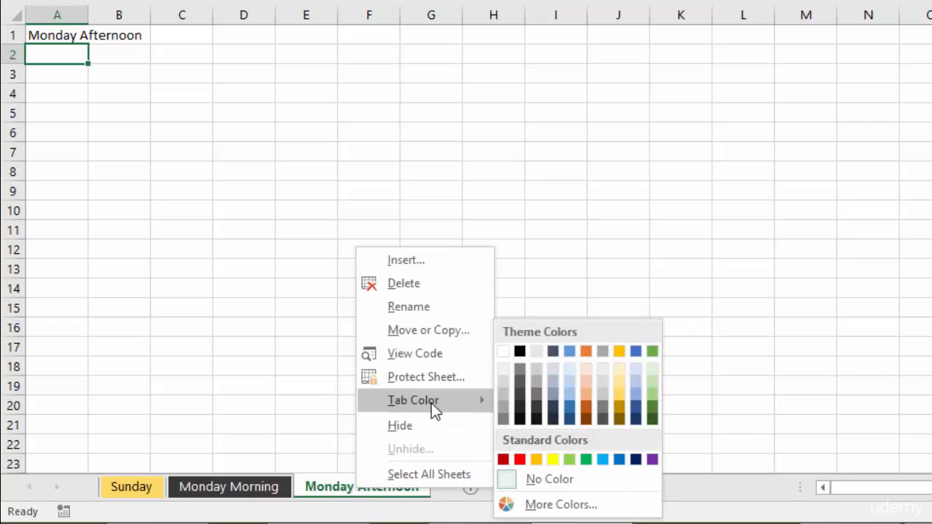
left_click(569, 420)
left_click(369, 406)
left_click(239, 489)
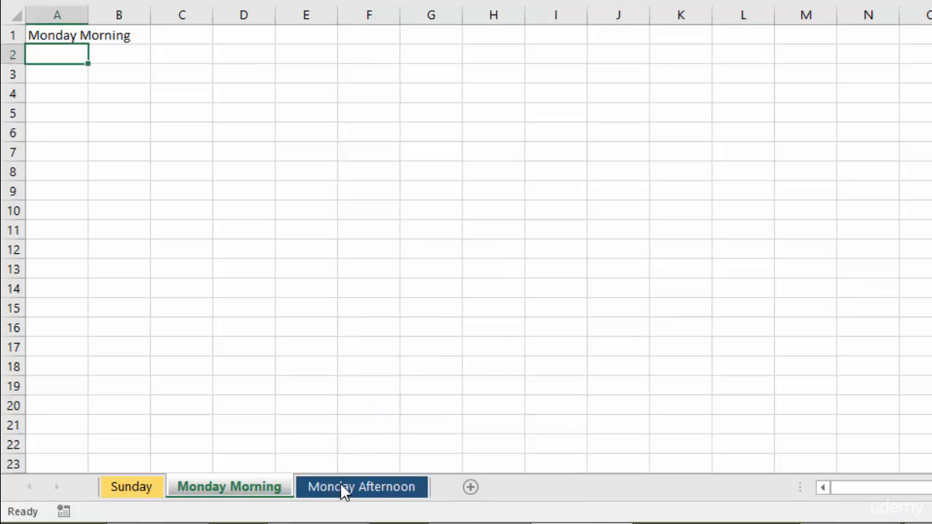
On the Sunday sheet, enter 12 and 13 in A2:A3, extend the series down to 23 in A13, and return to cell A1.
left_click(134, 488)
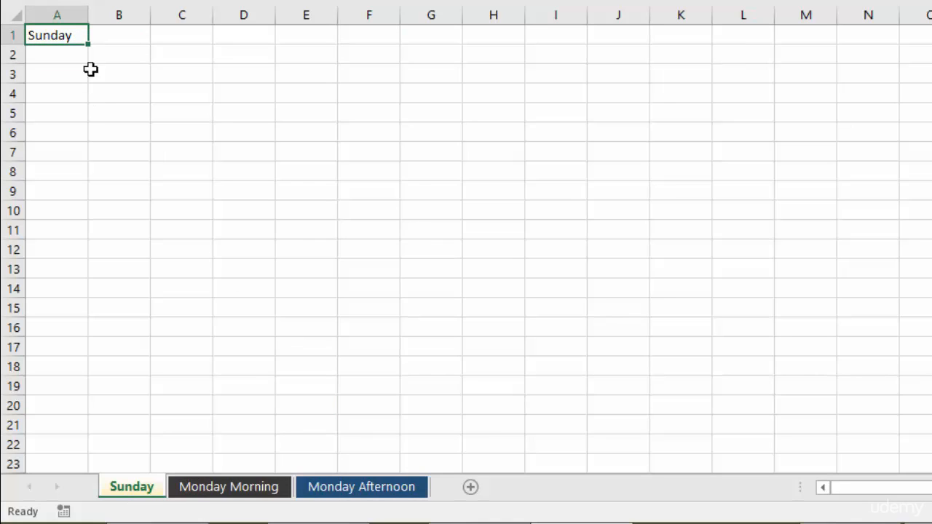
left_click(59, 53)
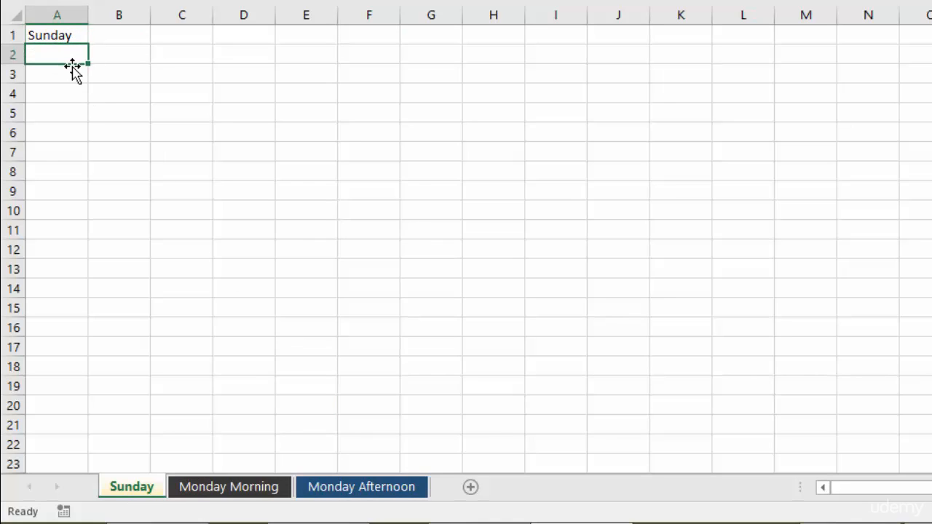
type("12")
key("Return")
type("13")
key("Return")
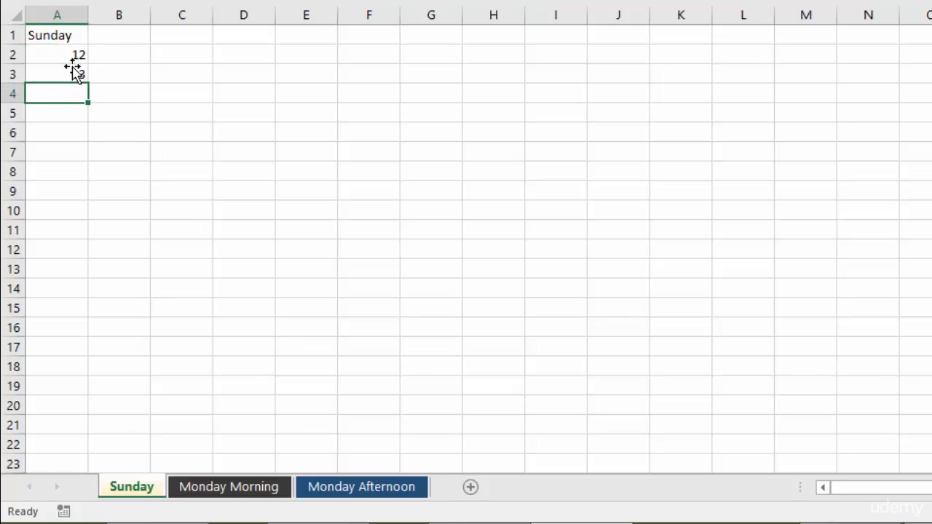
left_click_drag(68, 56, 87, 280)
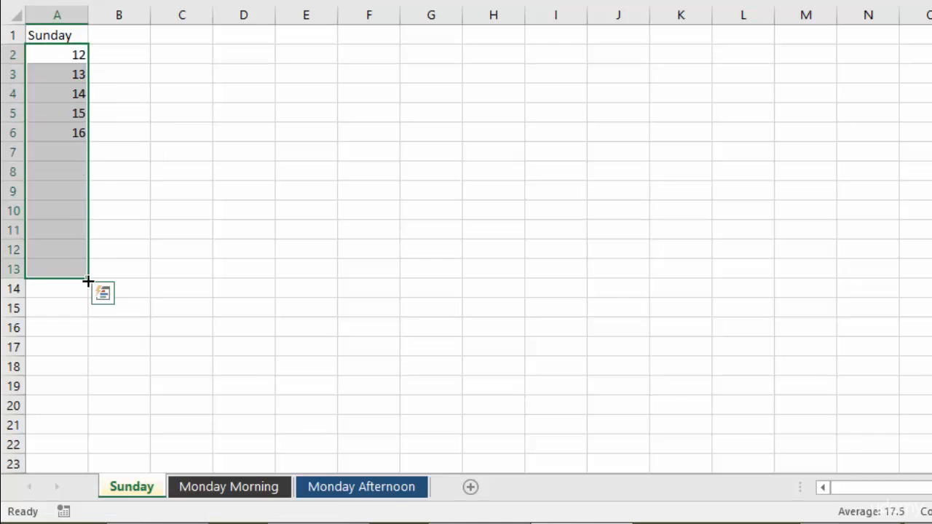
key("ctrl+Home")
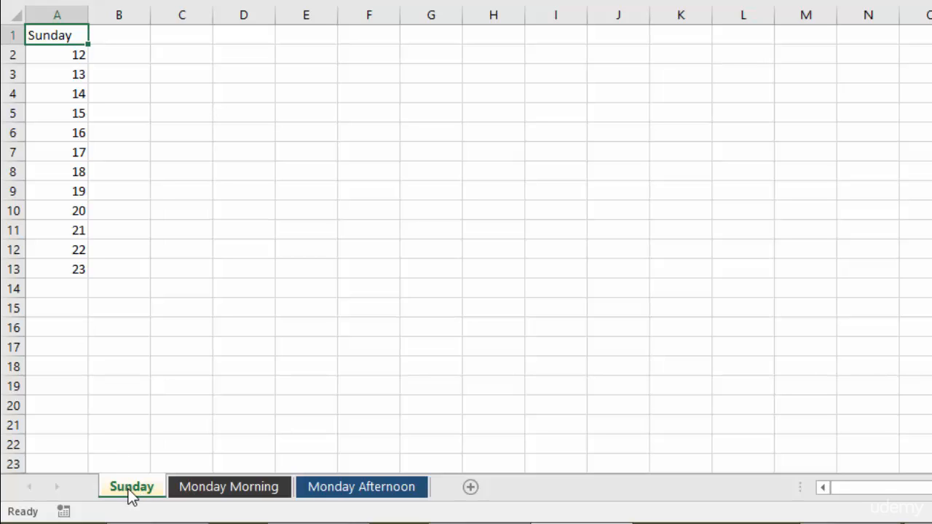
Duplicate the Sunday worksheet directly after the original and compare the two sheets.
left_click_drag(132, 496, 186, 495)
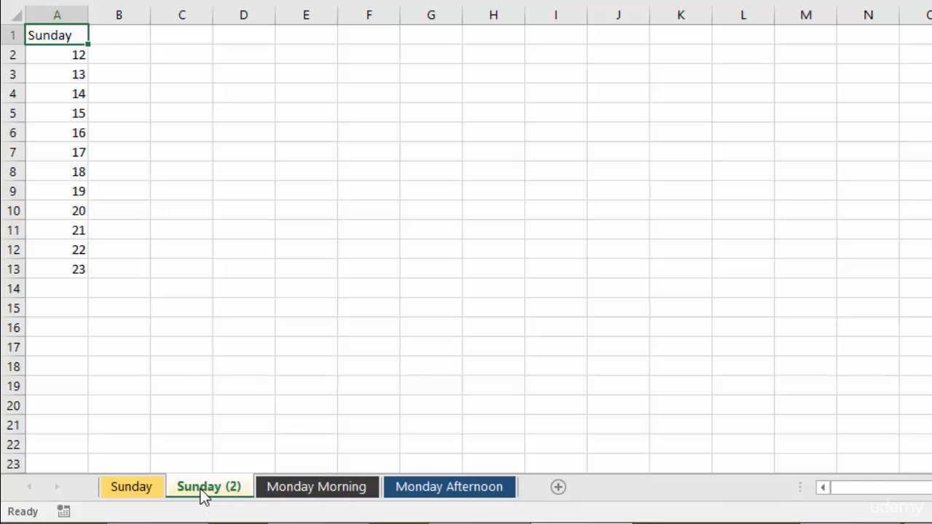
left_click(127, 488)
left_click(207, 486)
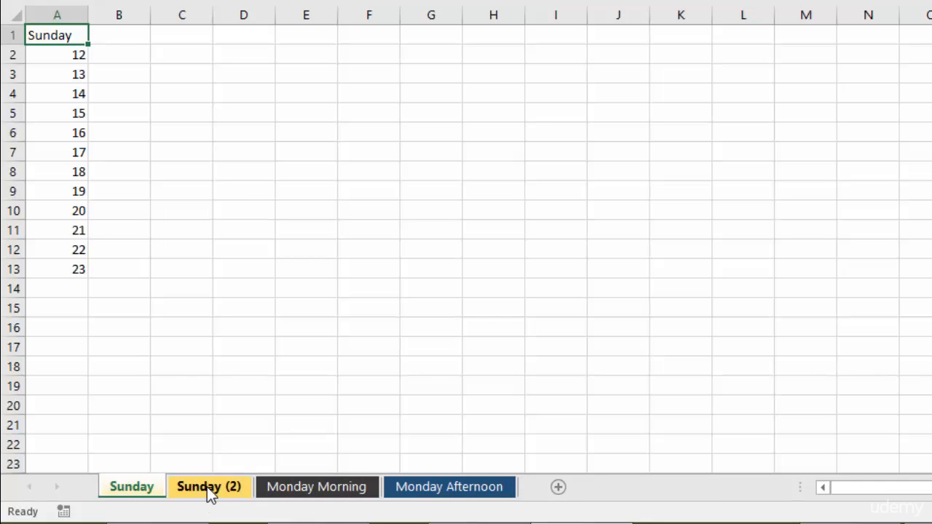
Permanently delete the Sunday (2) worksheet.
right_click(207, 486)
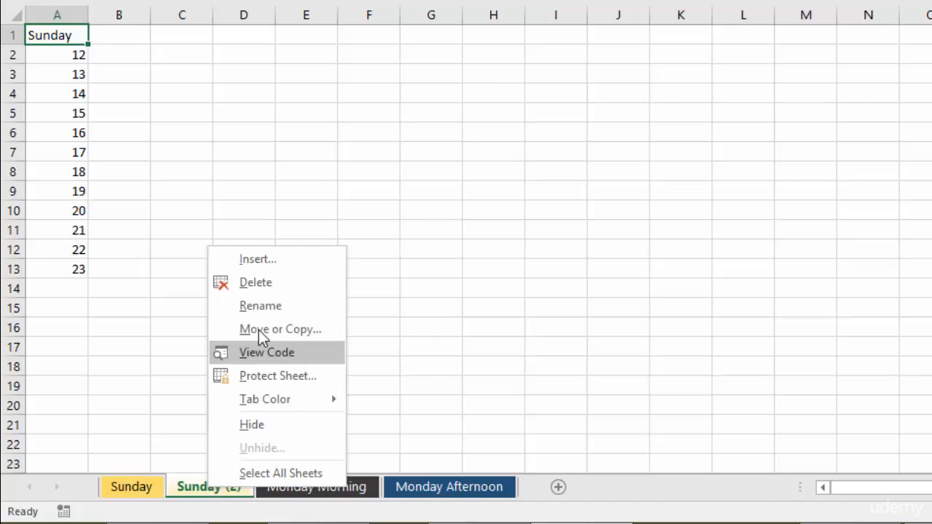
left_click(266, 284)
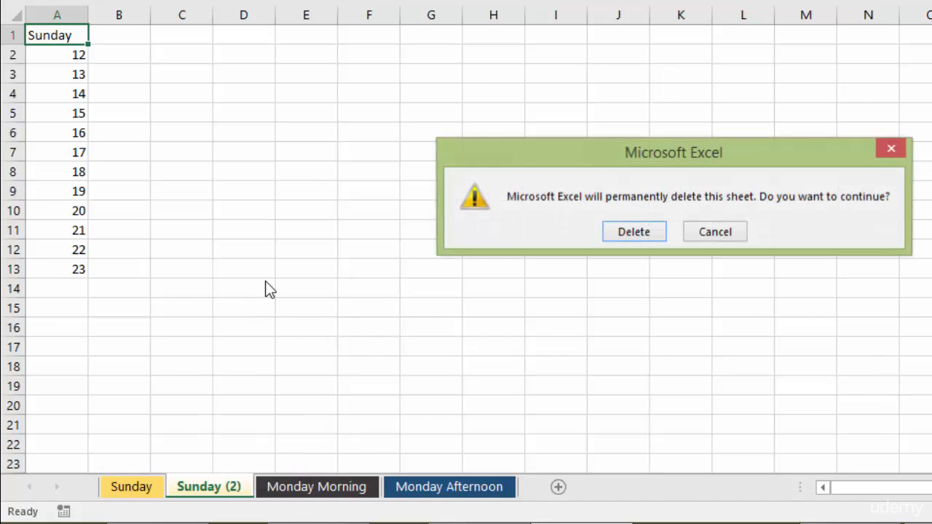
left_click(628, 235)
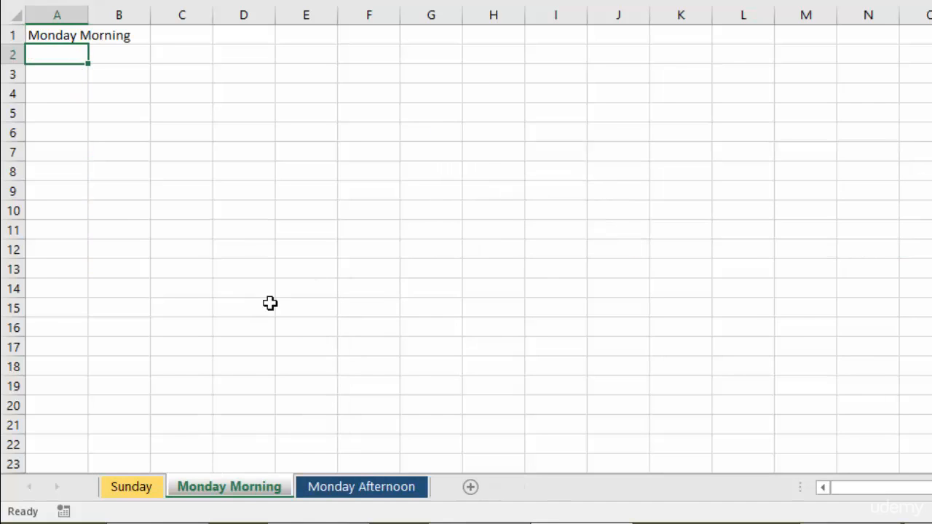
Create a copy of the Sunday worksheet at the end of workbook Book4 with Move or Copy.
right_click(126, 491)
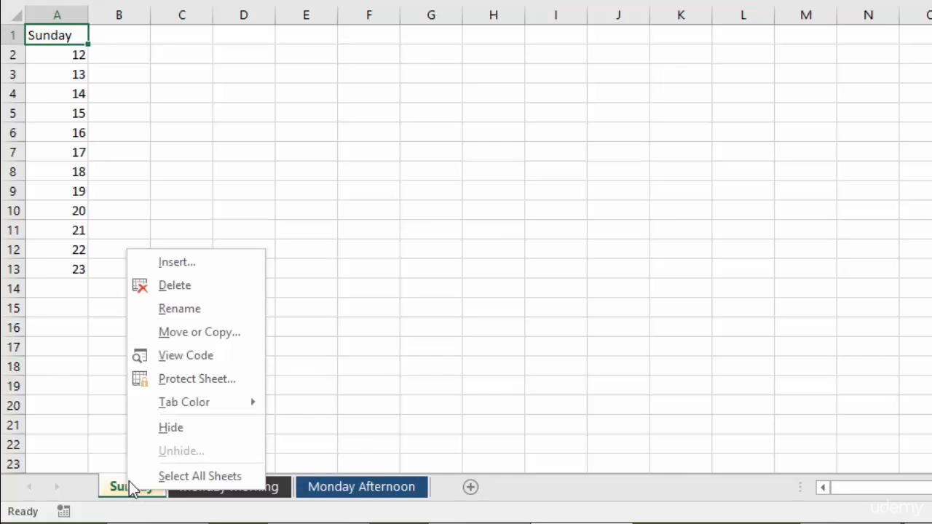
left_click(195, 332)
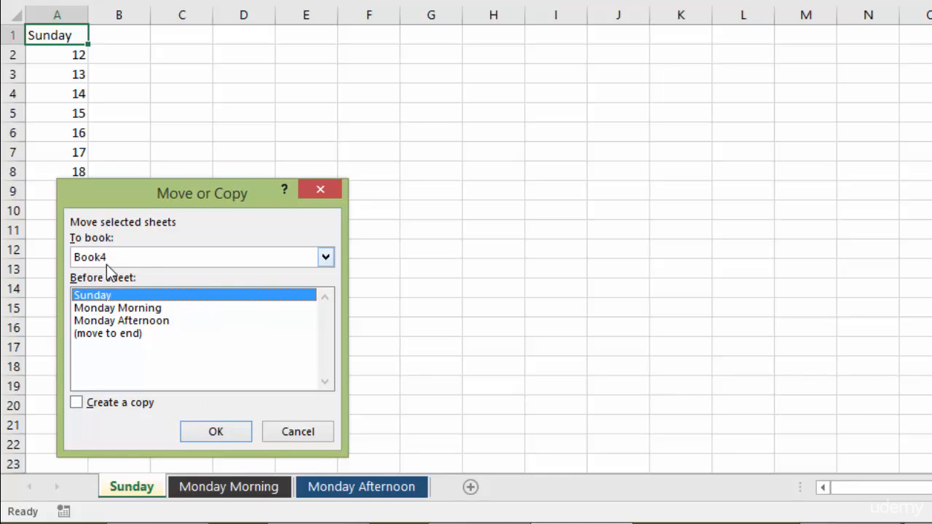
left_click(122, 337)
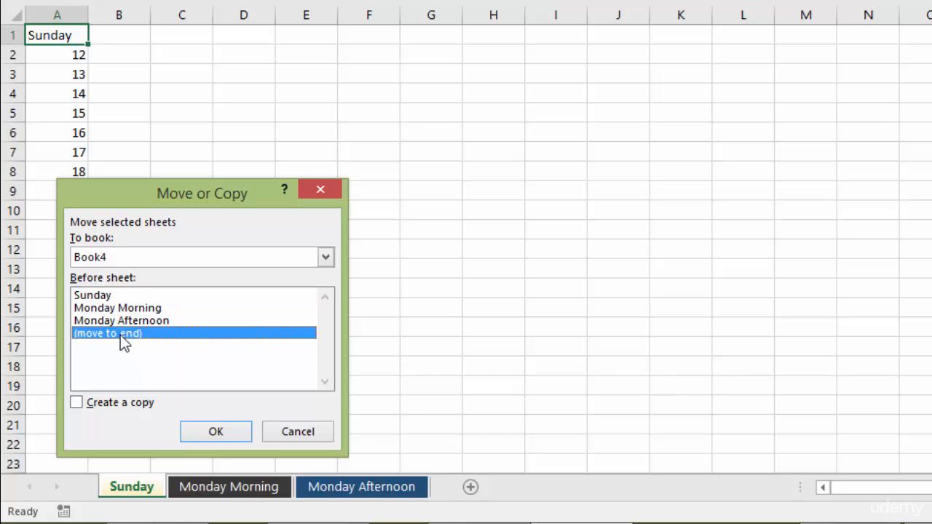
left_click(78, 405)
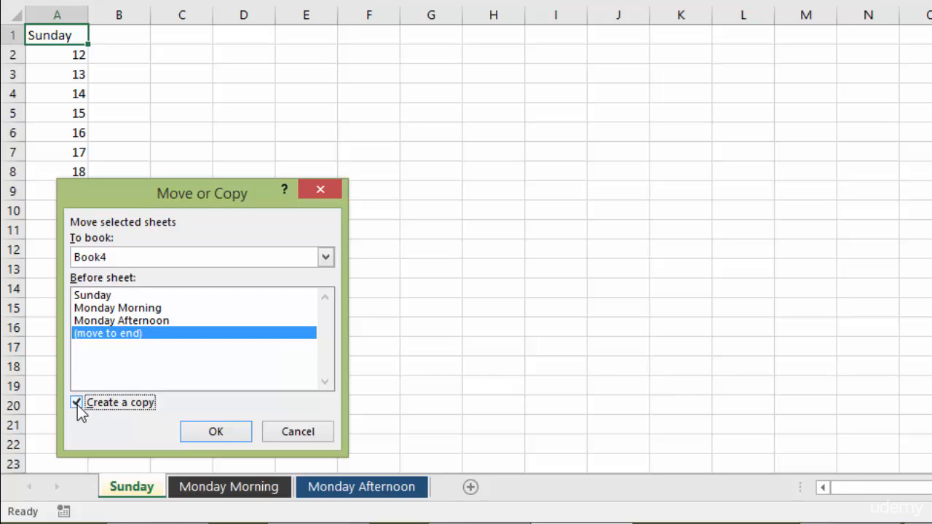
left_click(212, 432)
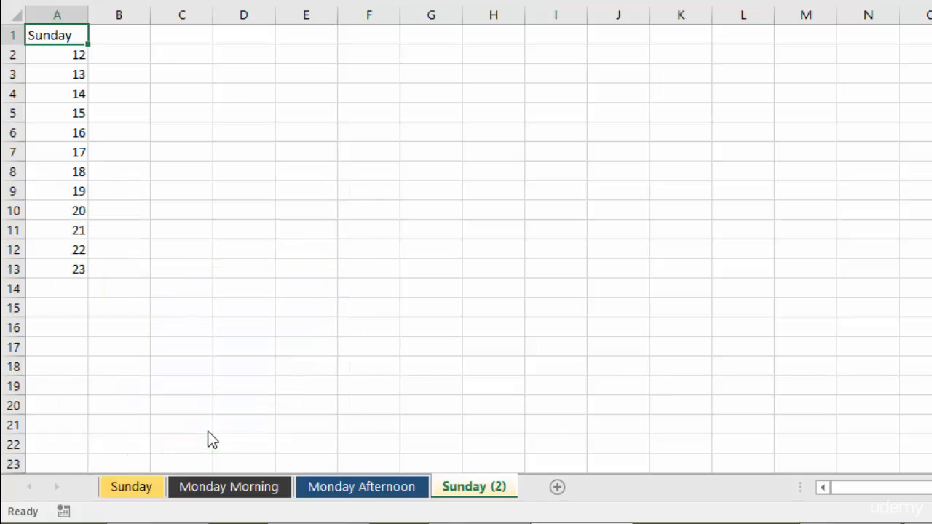
Compare the Sunday and Sunday (2) worksheets and permanently delete Sunday (2).
left_click(142, 492)
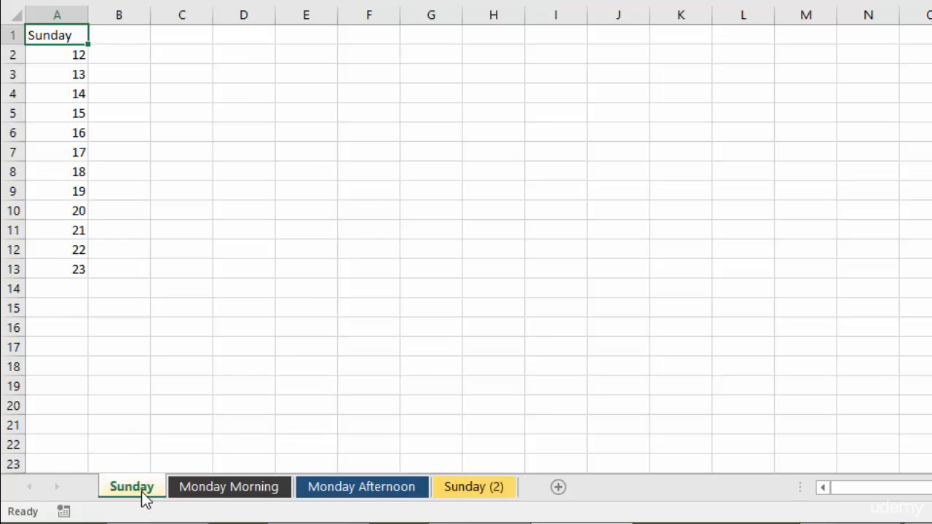
left_click(467, 491)
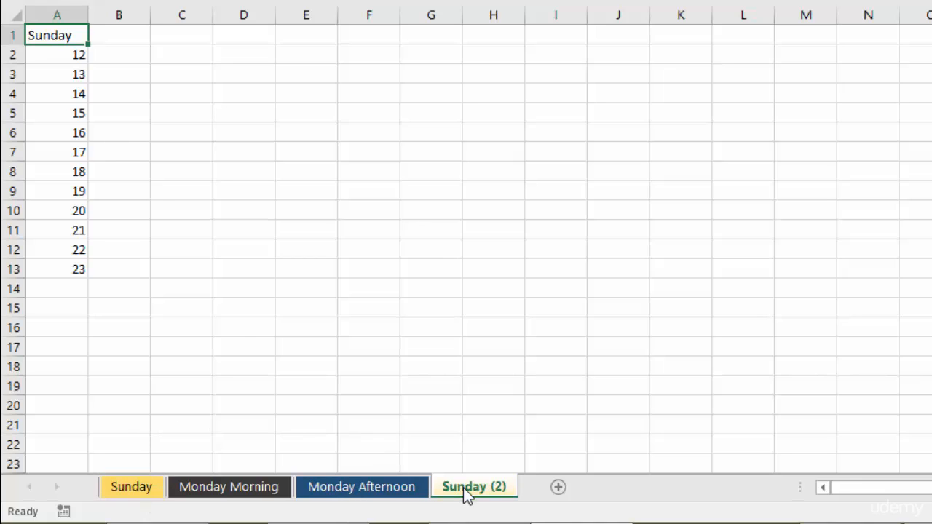
right_click(506, 491)
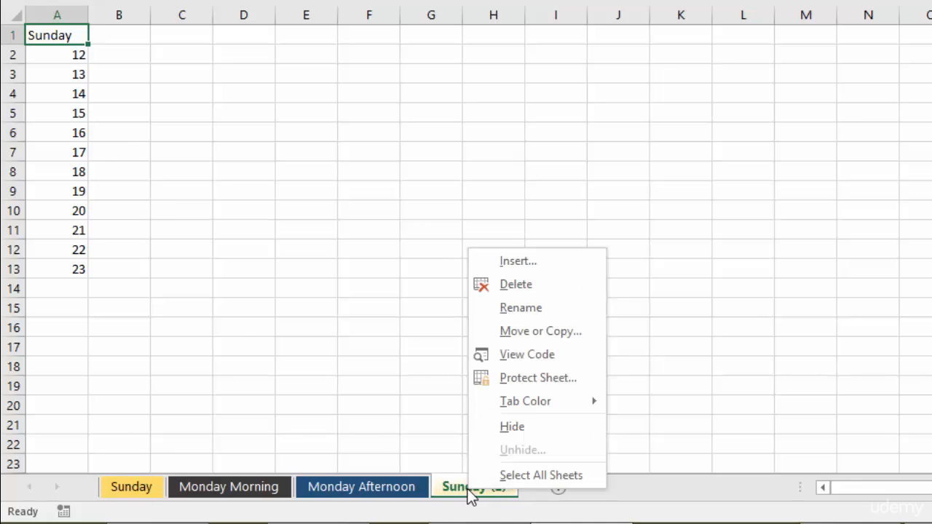
left_click(539, 287)
left_click(644, 232)
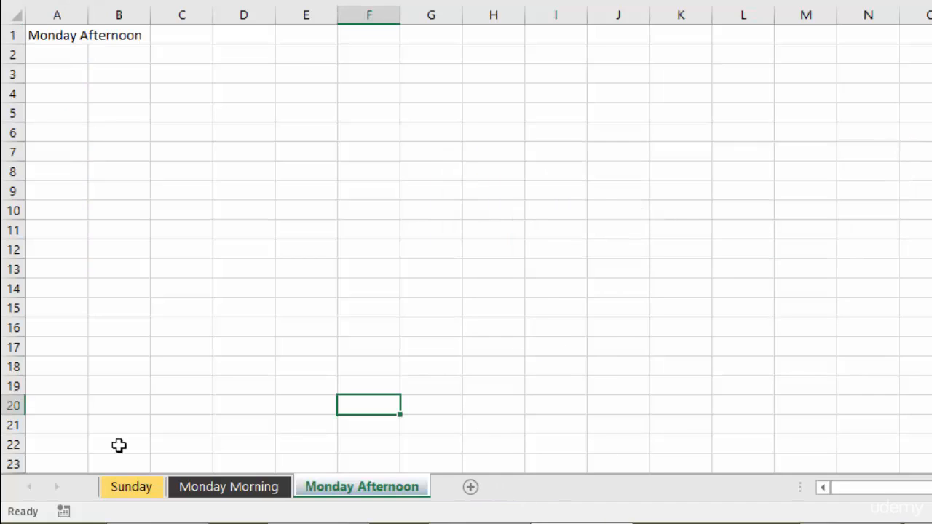
Move the Sunday worksheet to the end of Book4 with Move or Copy, without making a copy, and return it to the first position.
mouse_move(123, 488)
left_mouse_down()
mouse_move(441, 501)
mouse_move(105, 495)
left_mouse_up()
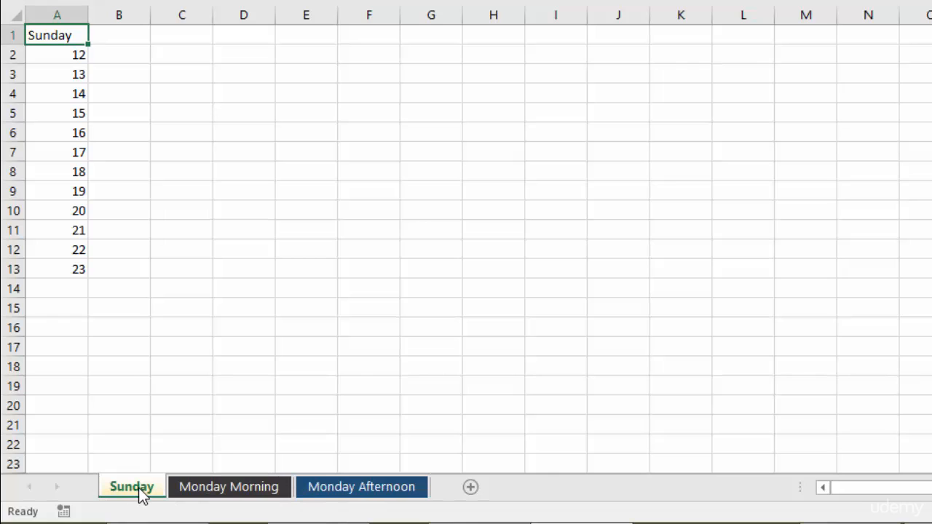
right_click(138, 487)
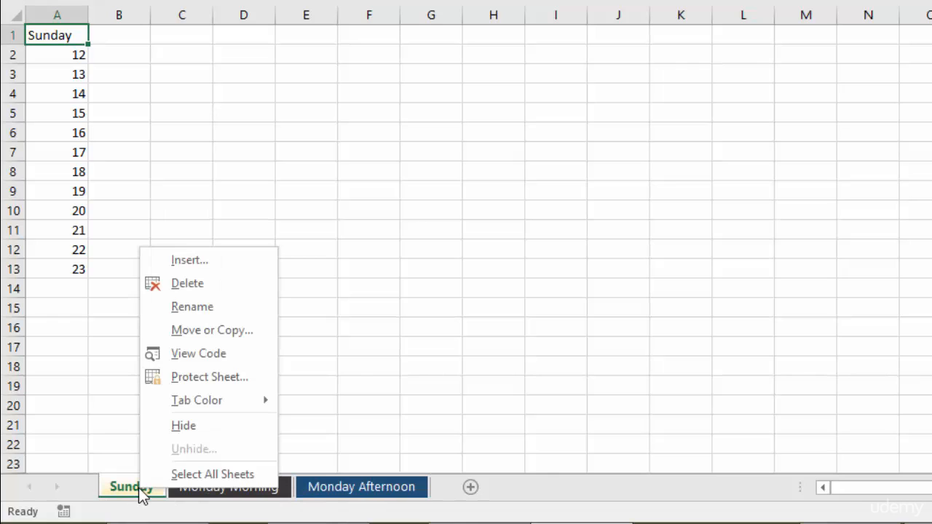
left_click(193, 332)
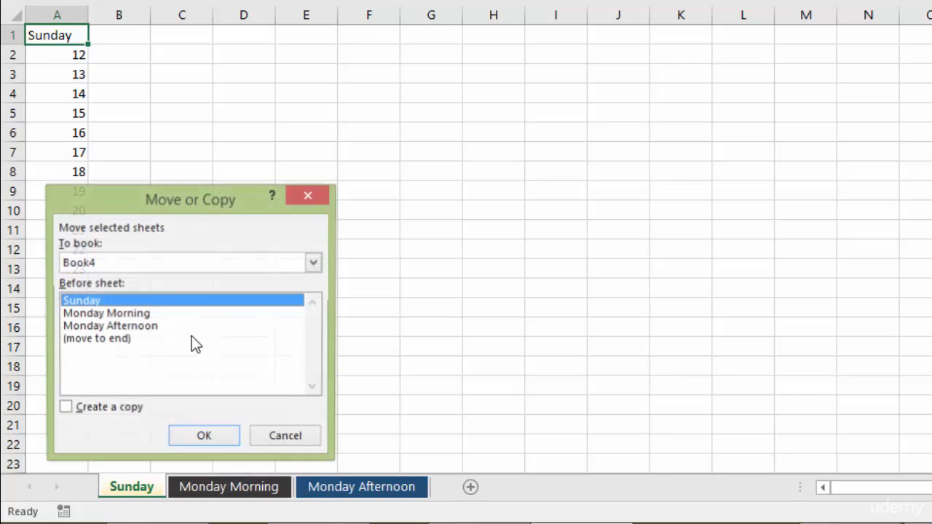
left_click(113, 341)
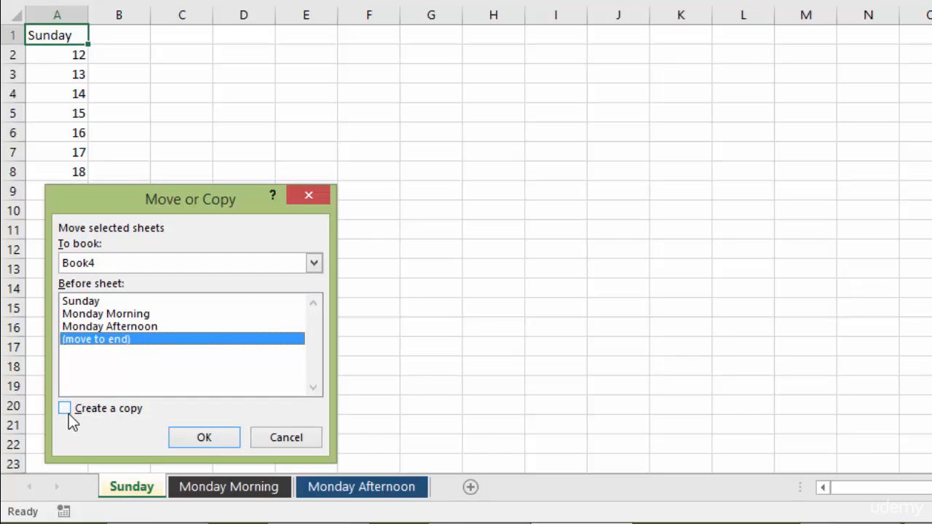
left_click(207, 439)
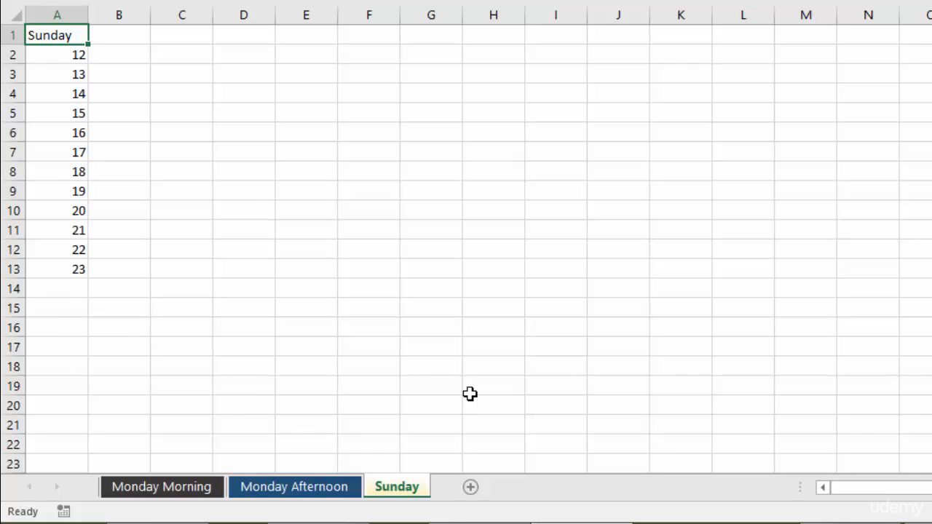
mouse_move(366, 492)
left_mouse_down()
mouse_move(96, 493)
mouse_move(104, 493)
left_mouse_up()
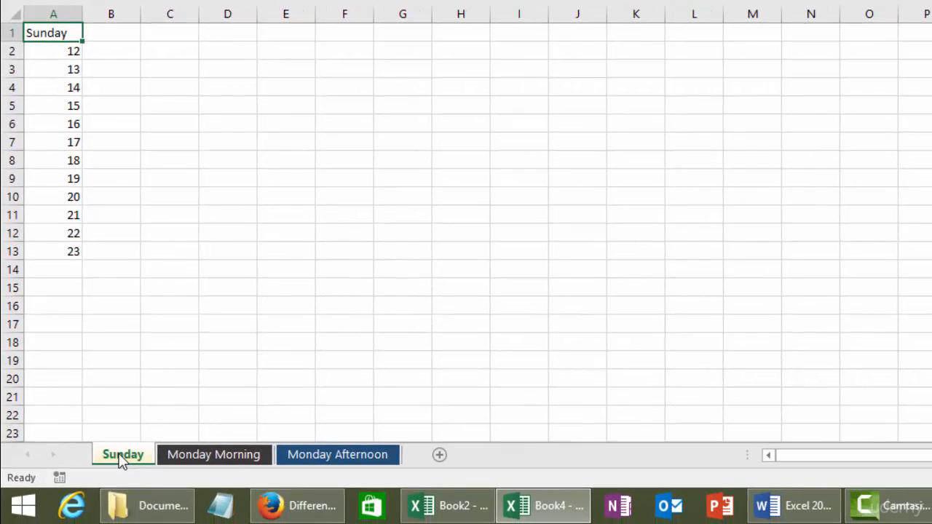
Look at workbook Book2, return to Book4, and create a copy of the Sunday worksheet in Book2 before Sheet1.
left_click(450, 515)
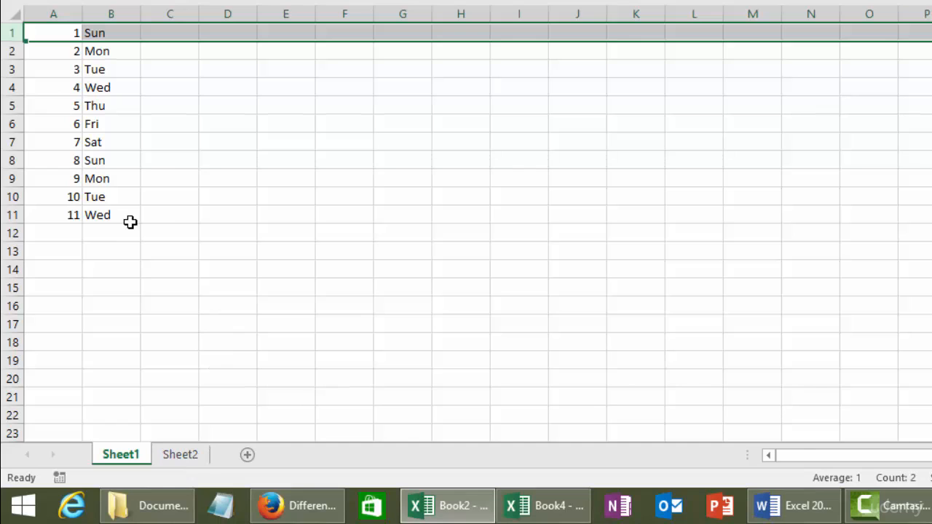
left_click(556, 516)
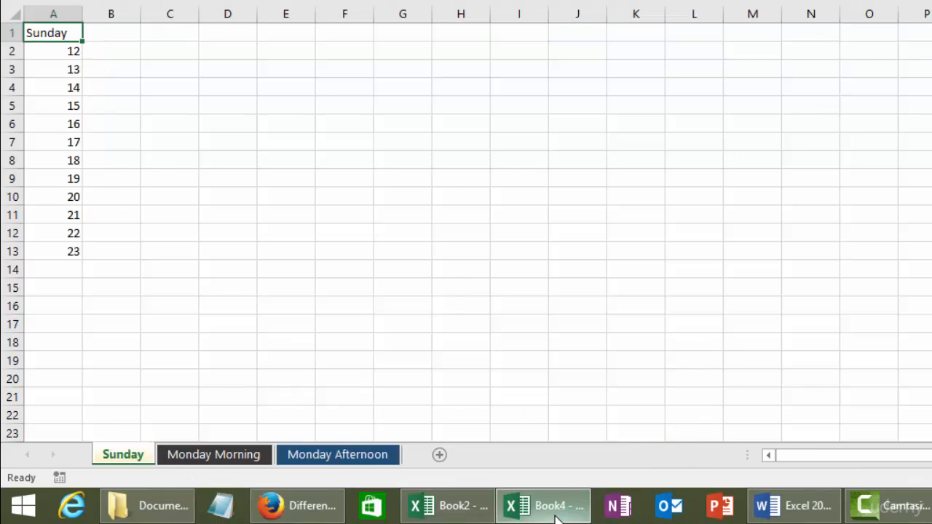
right_click(116, 455)
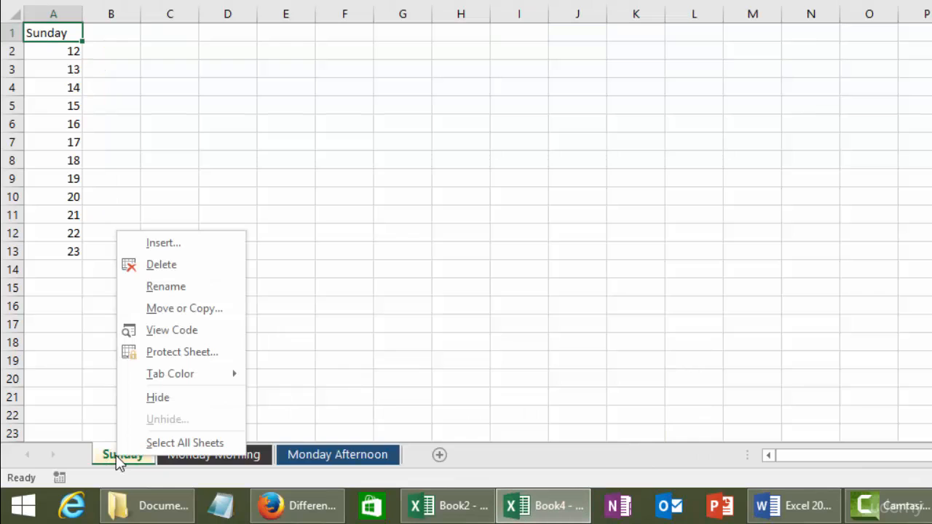
left_click(191, 311)
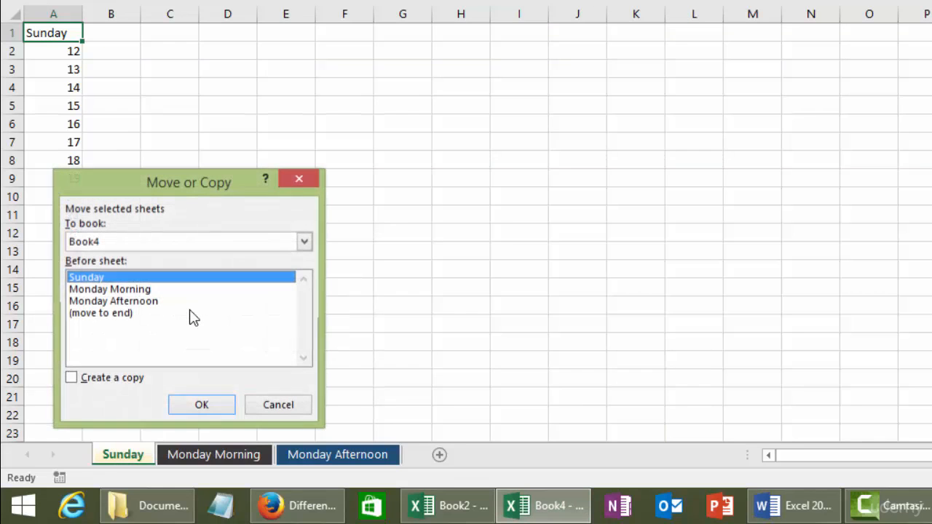
left_click(72, 379)
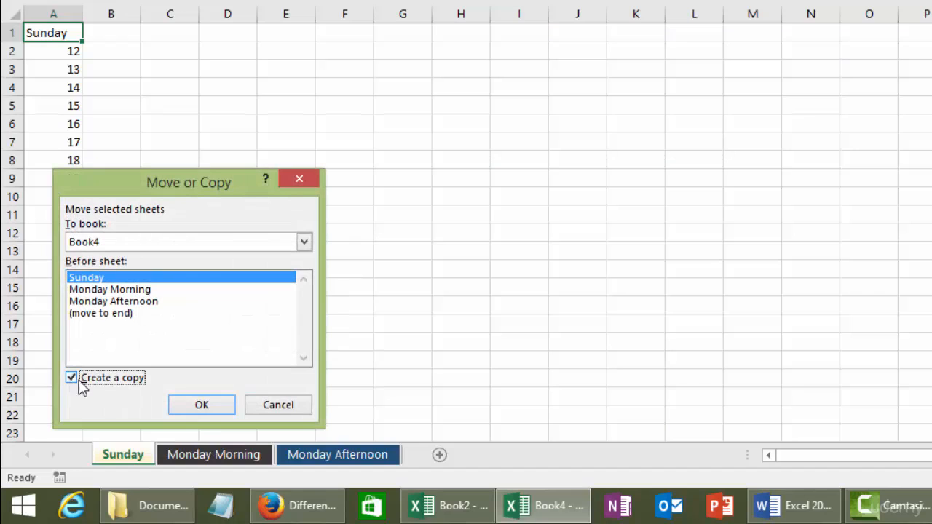
left_click(305, 241)
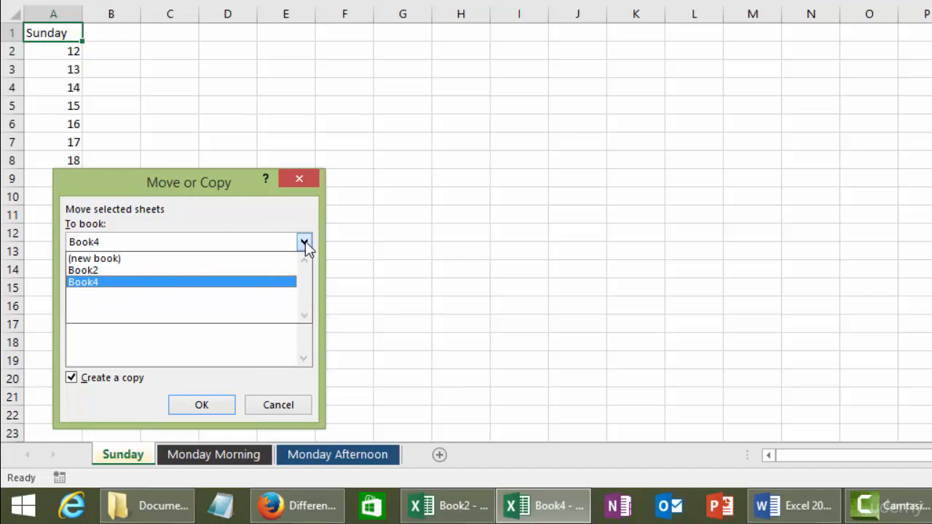
left_click(93, 272)
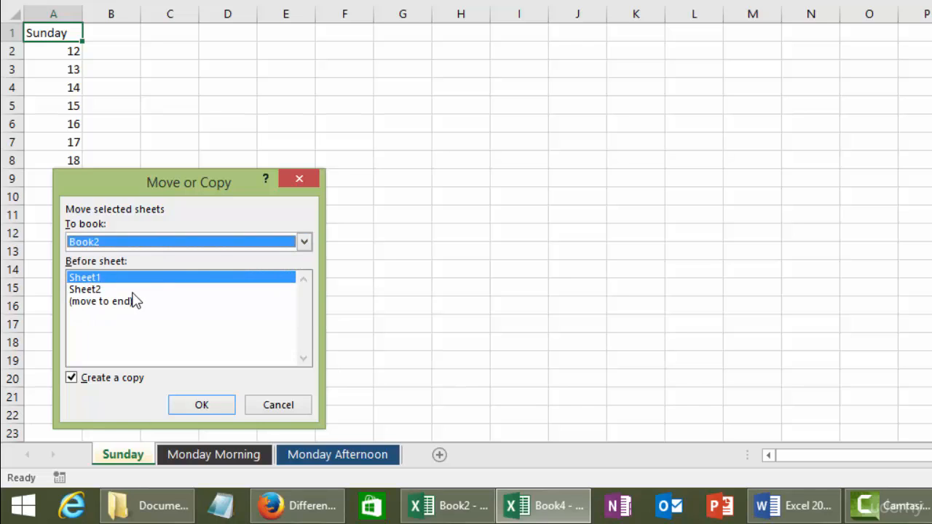
left_click(95, 281)
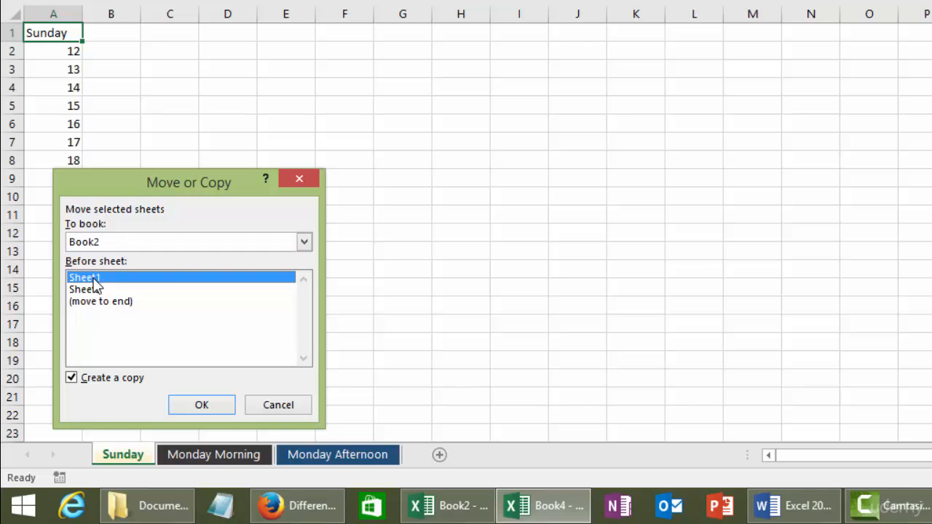
left_click(206, 408)
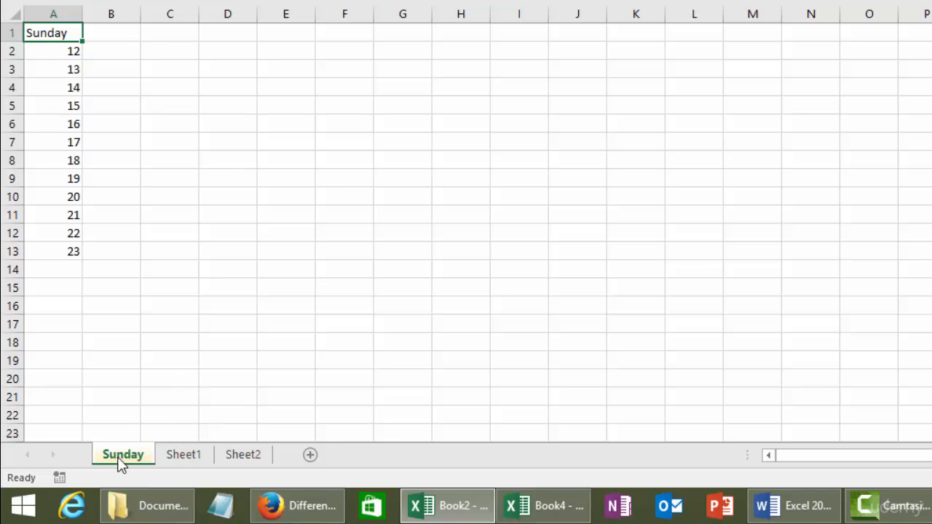
Check Sheet1 and the copied Sunday sheet in Book2 and switch back to workbook Book4.
left_click(189, 456)
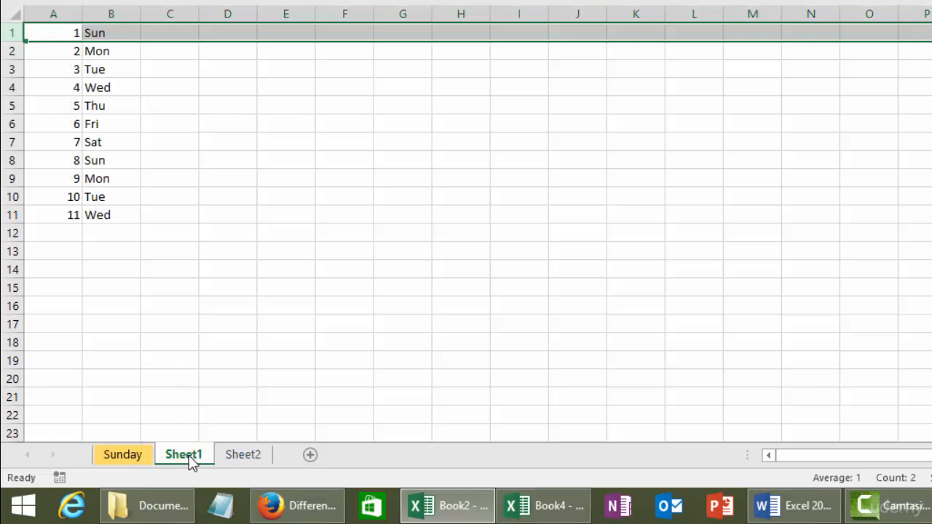
left_click(117, 457)
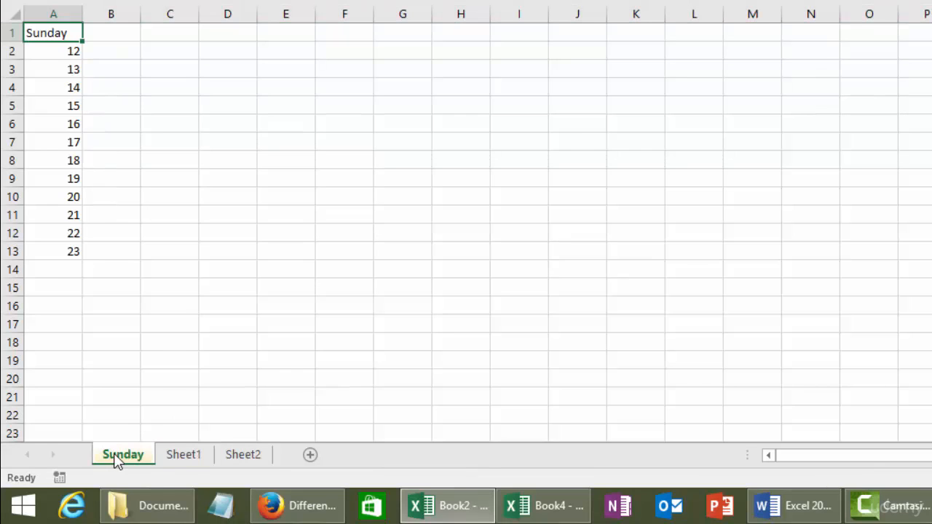
left_click(551, 512)
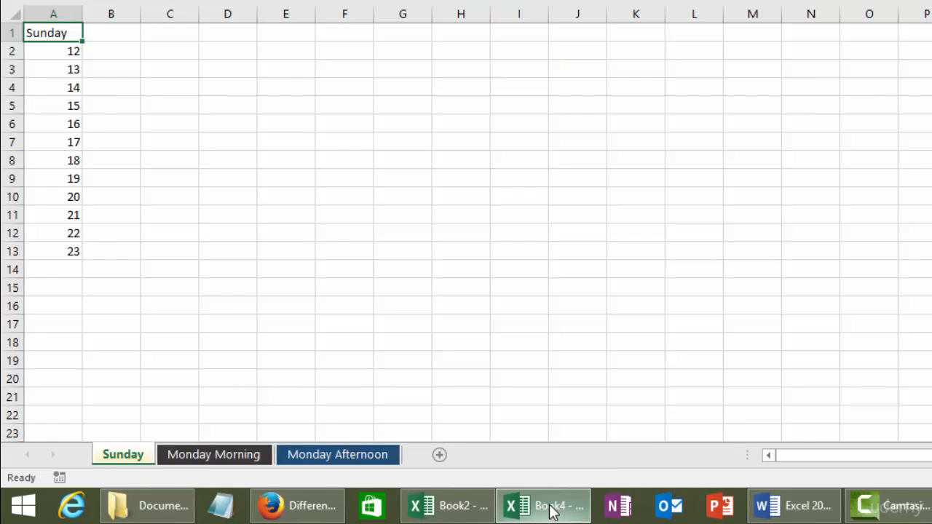
Preview the Family budget (monthly) template among the sheet types available for insertion and cancel without inserting.
right_click(119, 455)
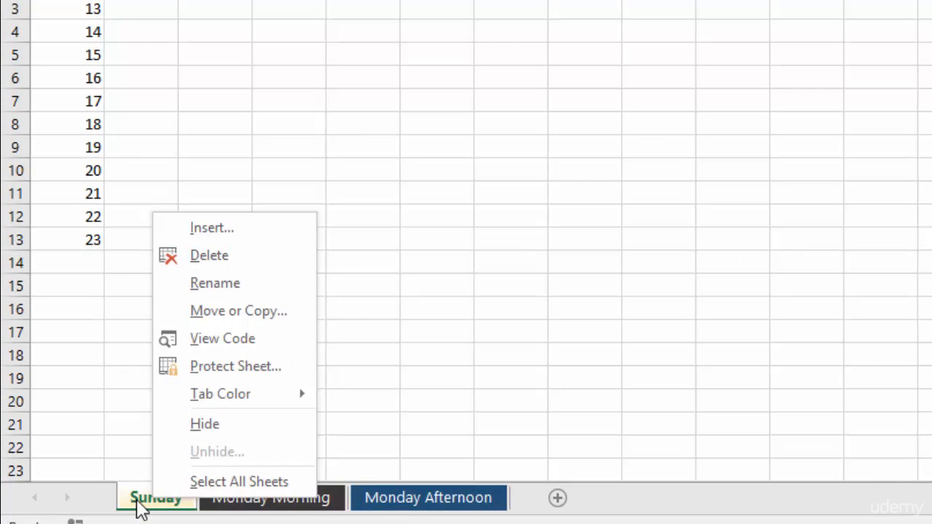
left_click(214, 230)
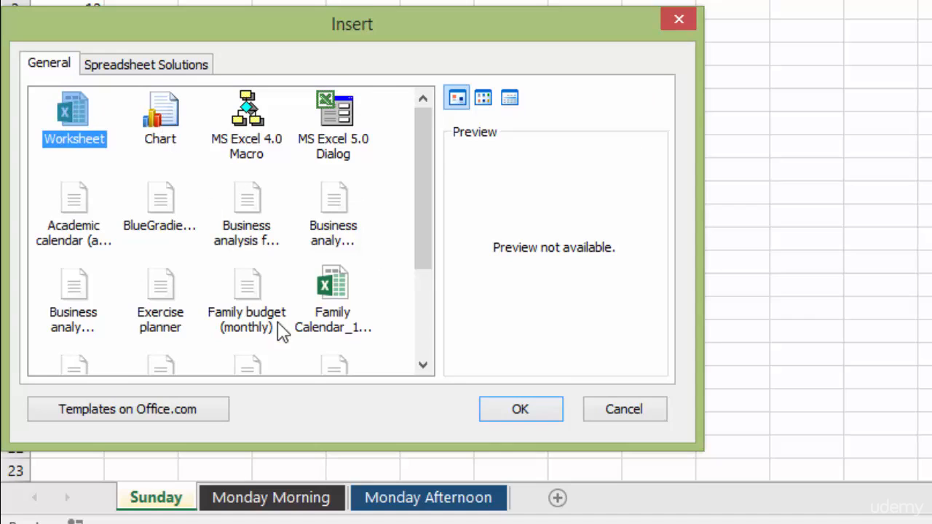
left_click(248, 295)
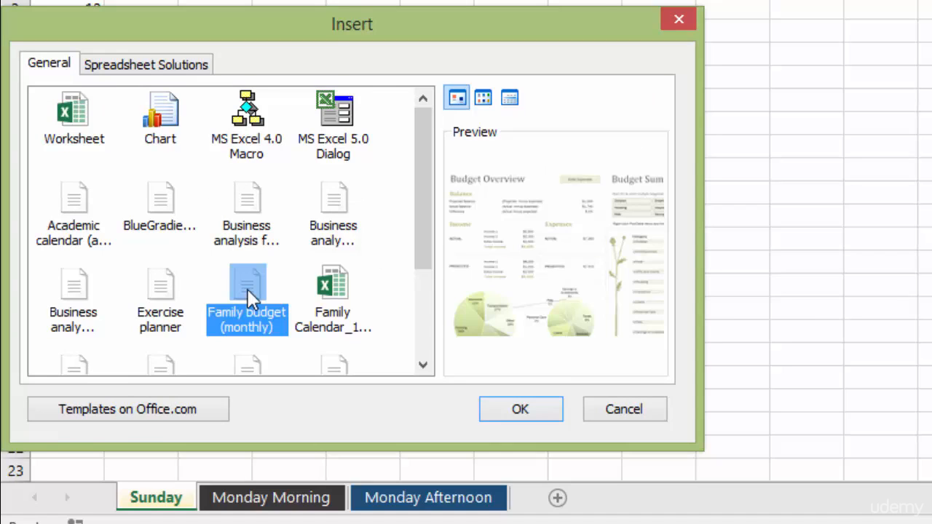
left_click(619, 408)
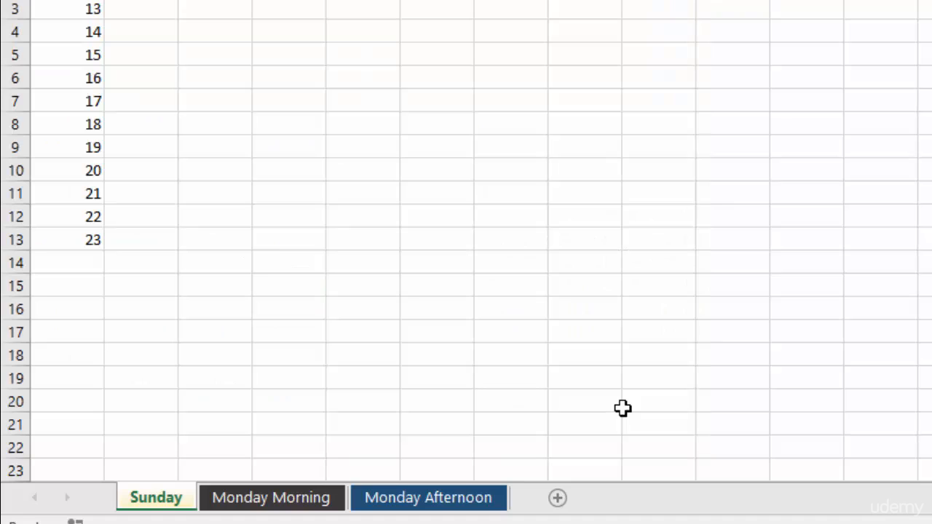
Review the Protect Sheet options for the Sunday worksheet and close them without applying protection.
right_click(159, 501)
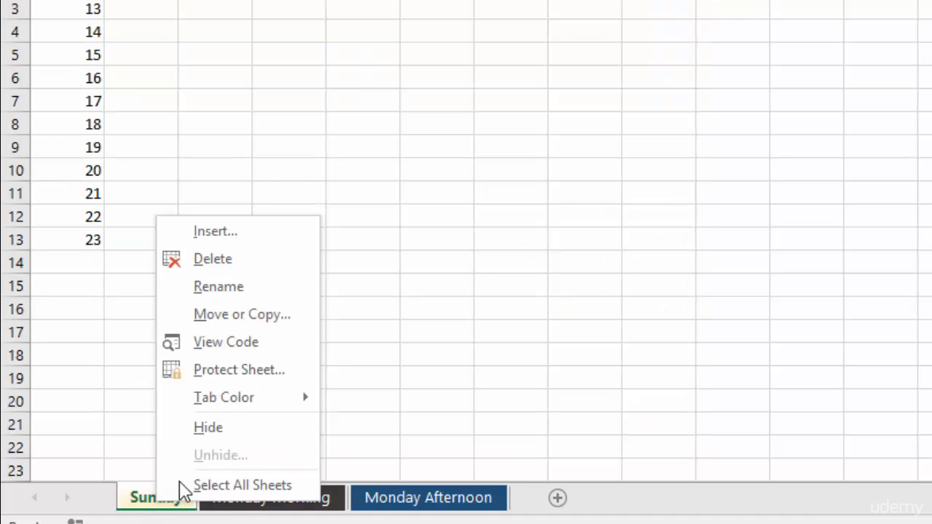
left_click(237, 371)
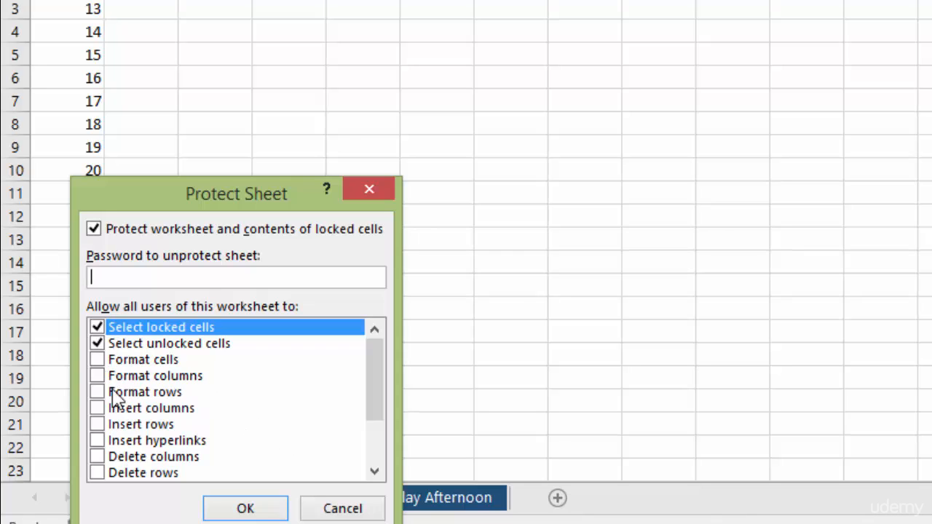
left_click(341, 508)
Hide the Sunday worksheet in Book4.
right_click(156, 503)
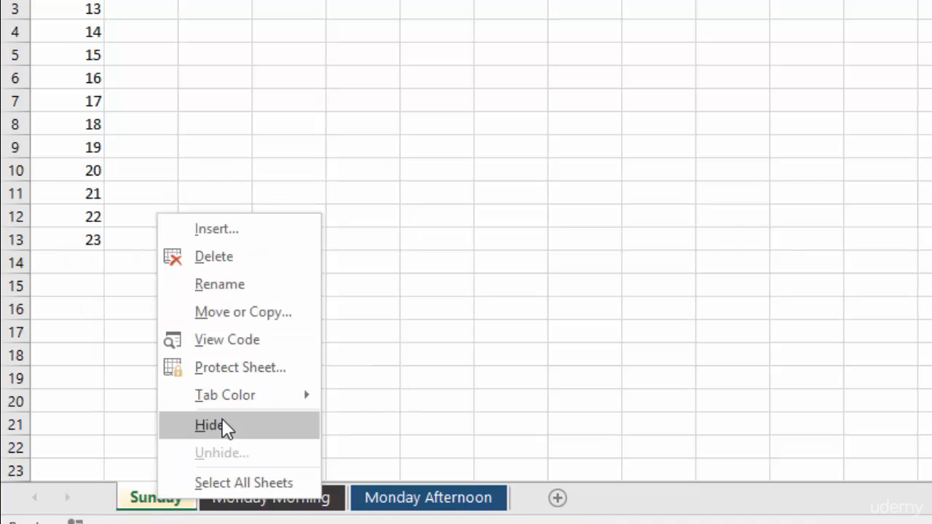
left_click(191, 504)
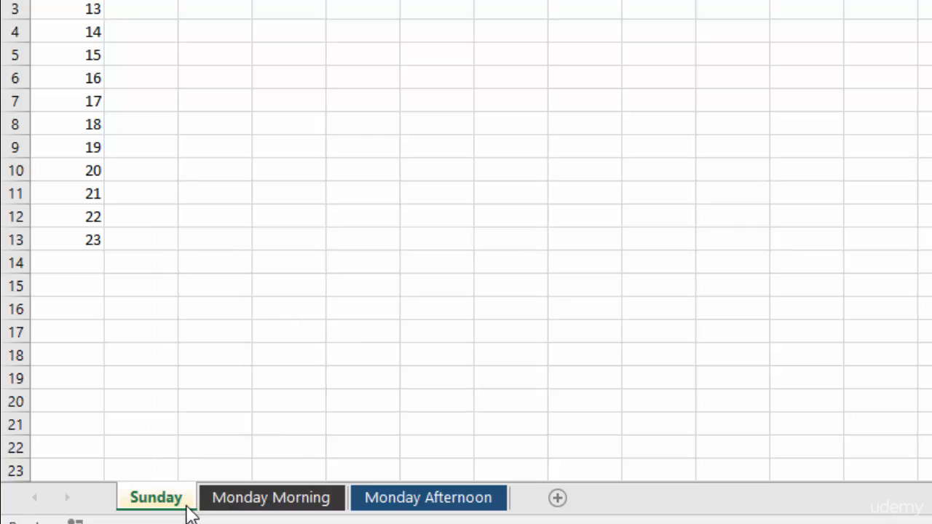
right_click(184, 501)
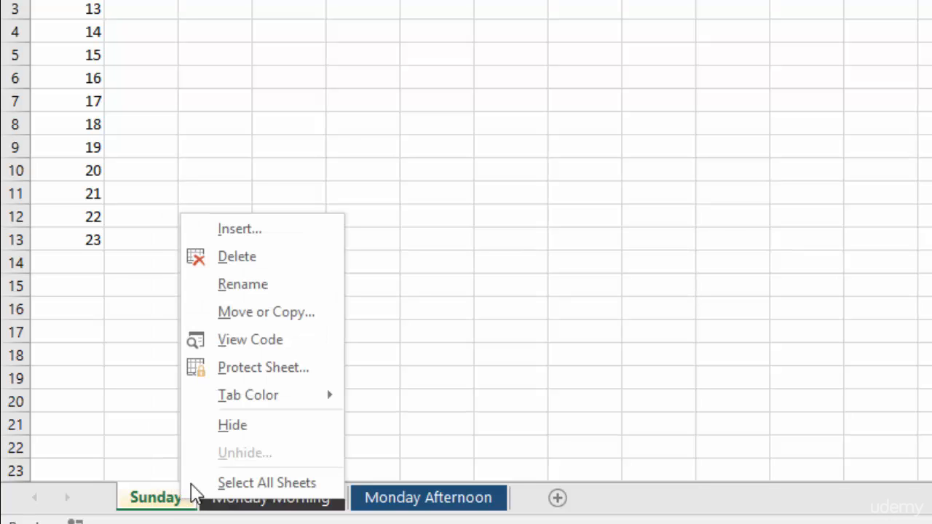
left_click(252, 426)
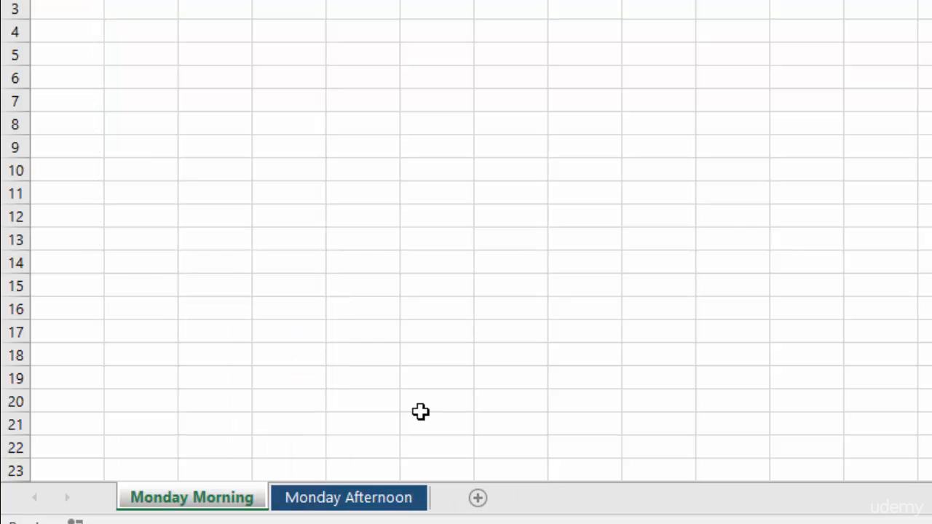
Unhide the Sunday worksheet in Book4.
right_click(196, 508)
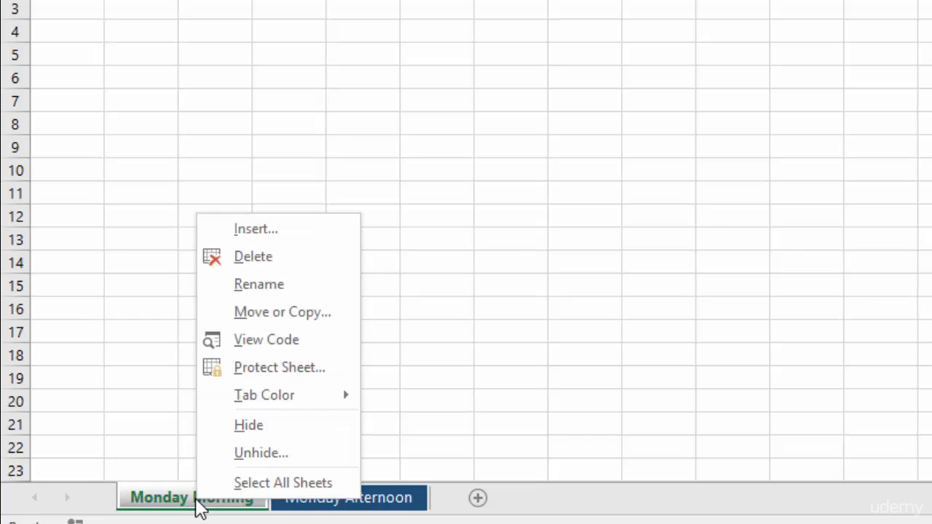
left_click(258, 458)
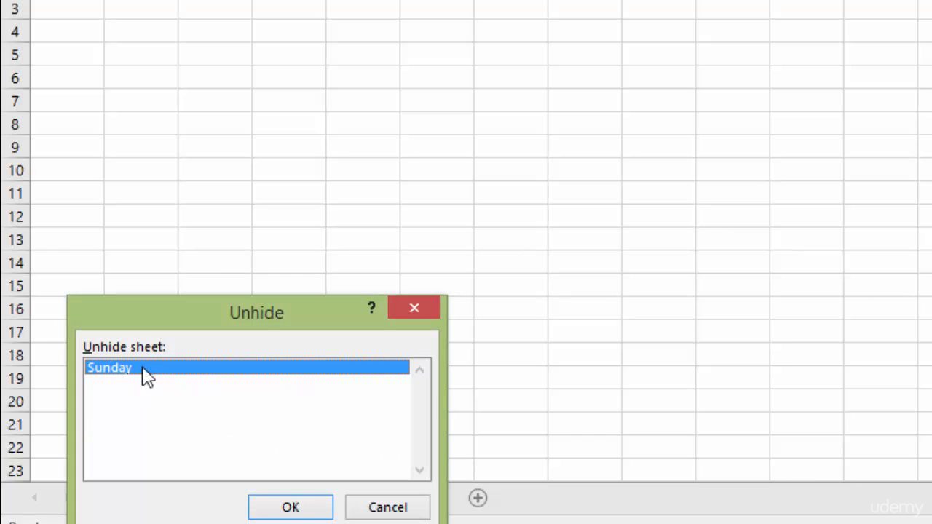
left_click(310, 508)
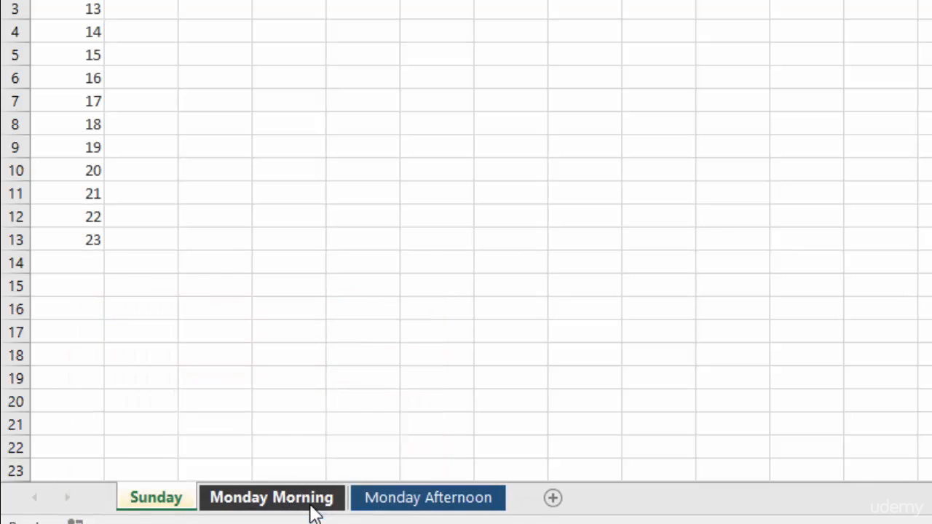